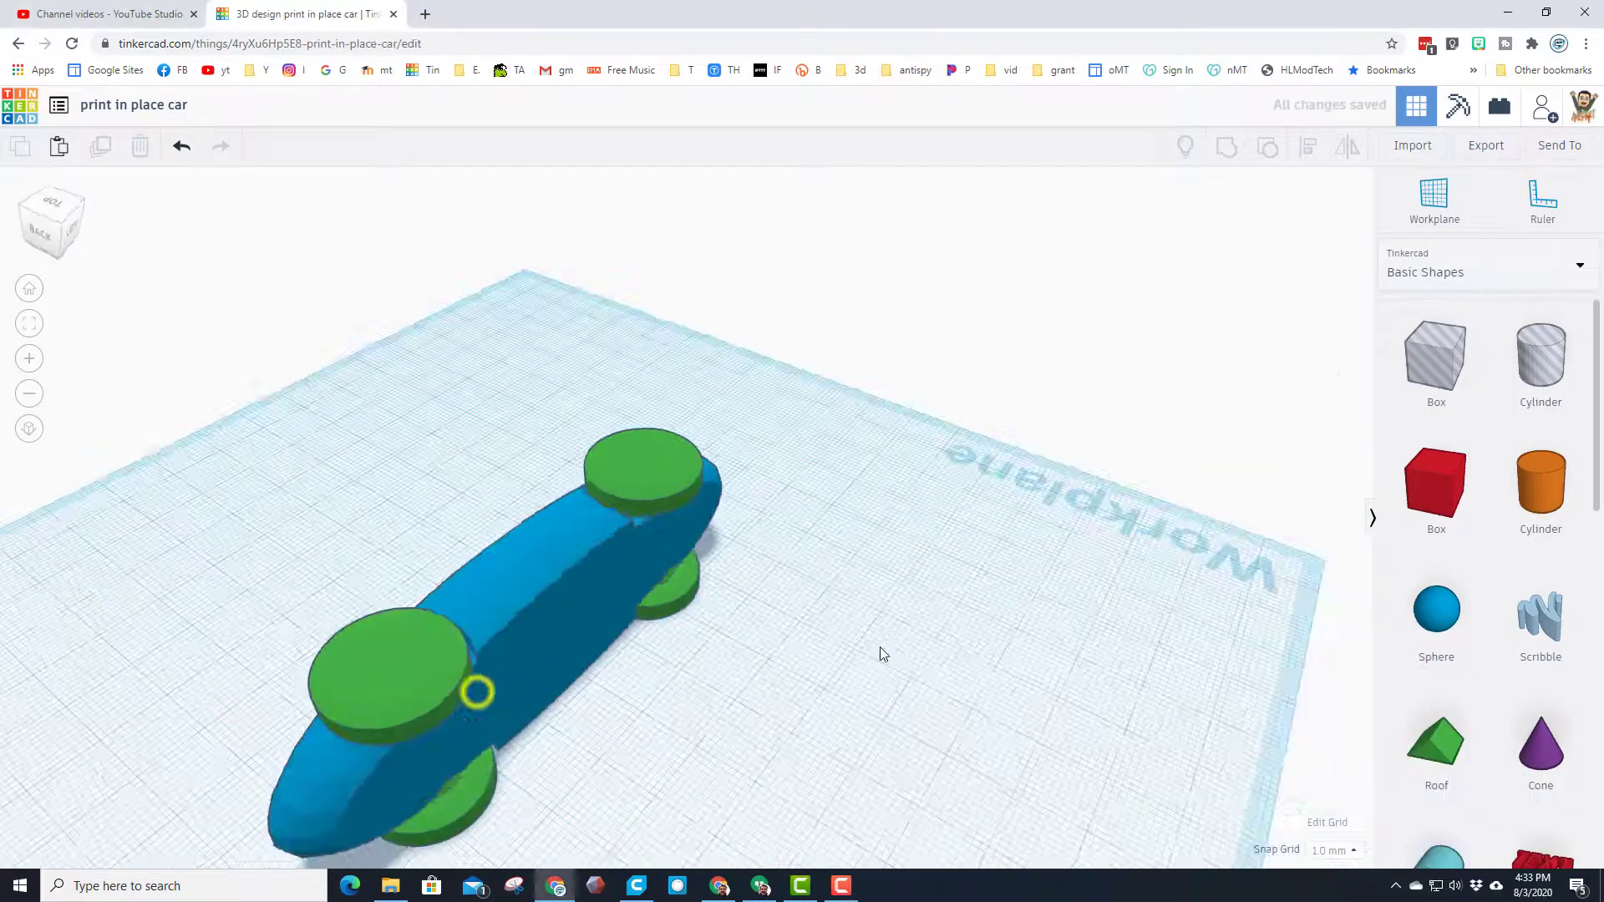
- Orbit the view in close to the blue oval car body and its green wheels
right_drag(877, 655, 514, 601)
- Make the blue car body Transparent so the two wheel axles show through it
click(514, 560)
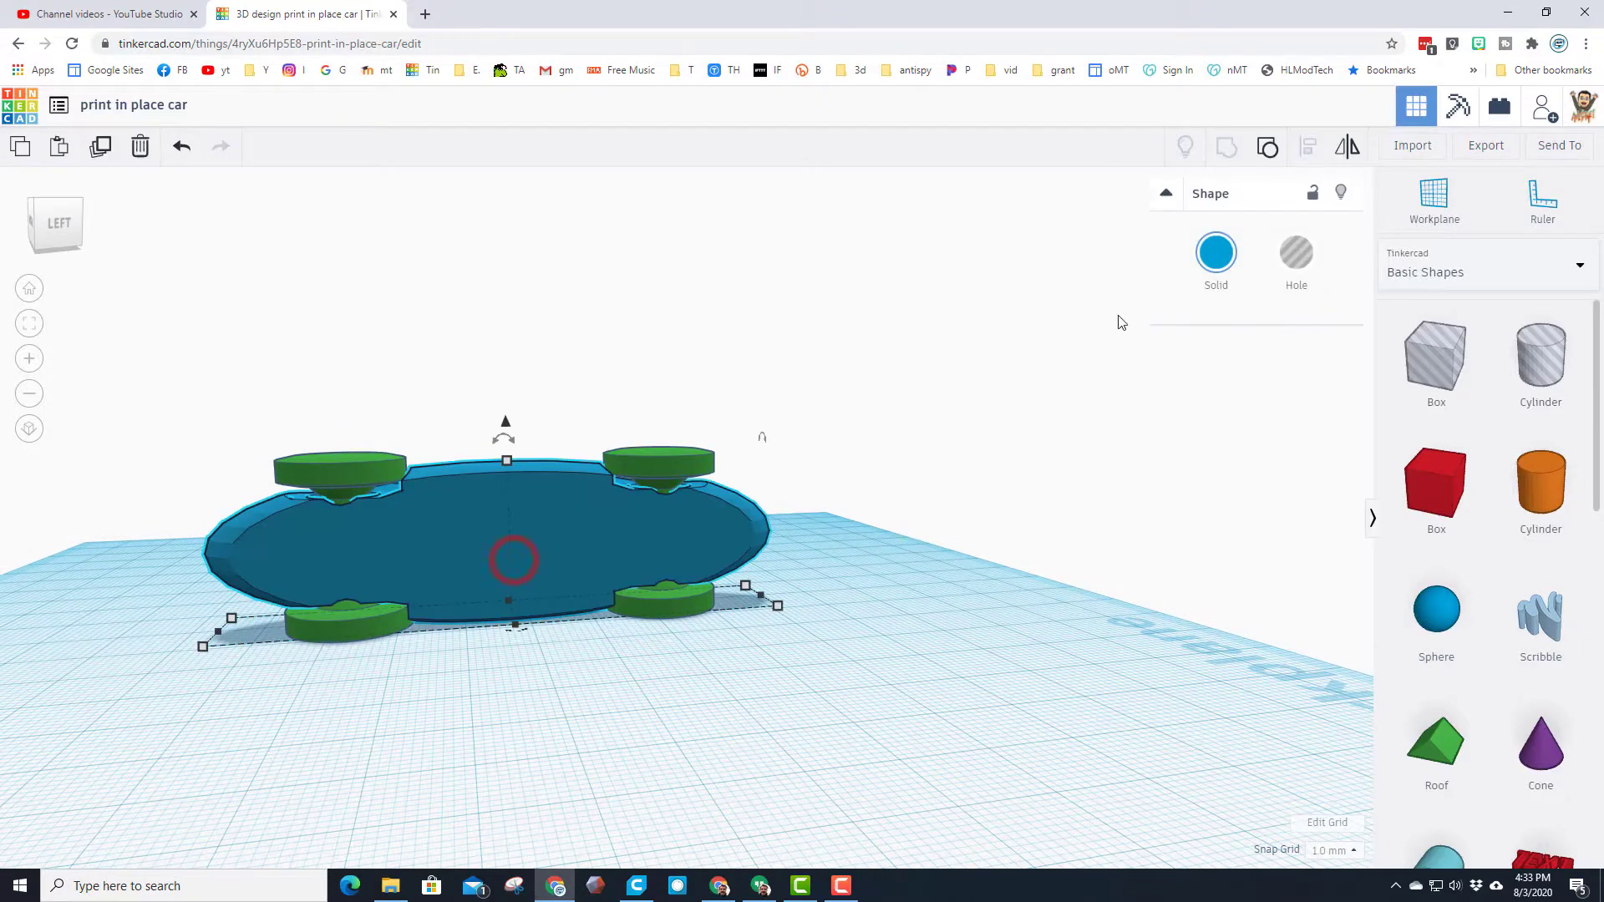
click(1217, 259)
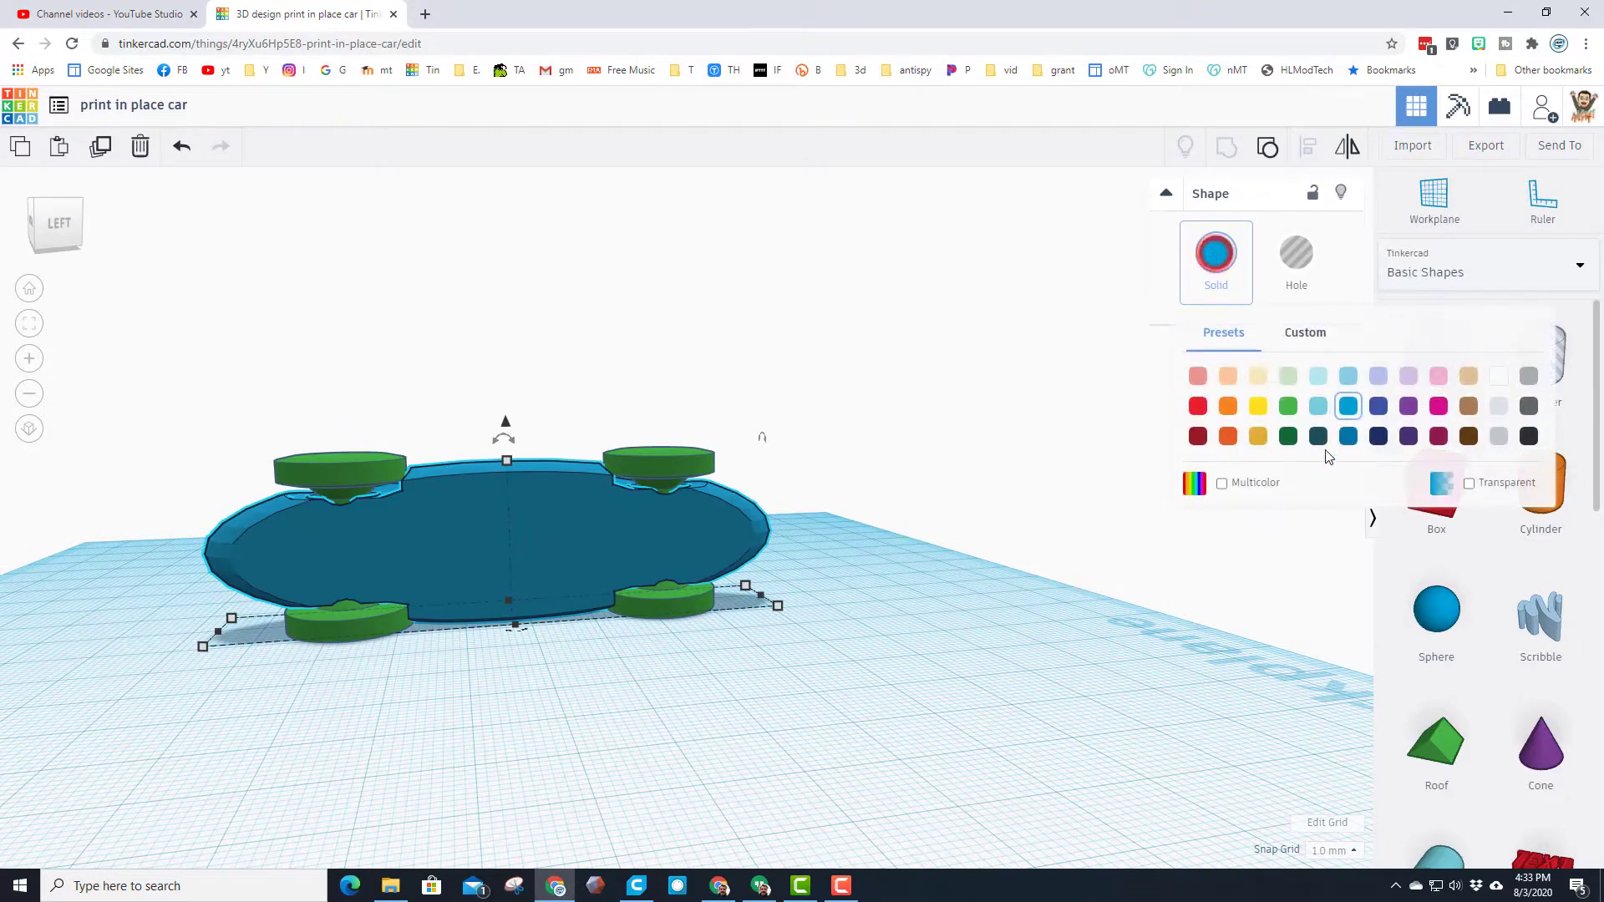
click(1470, 484)
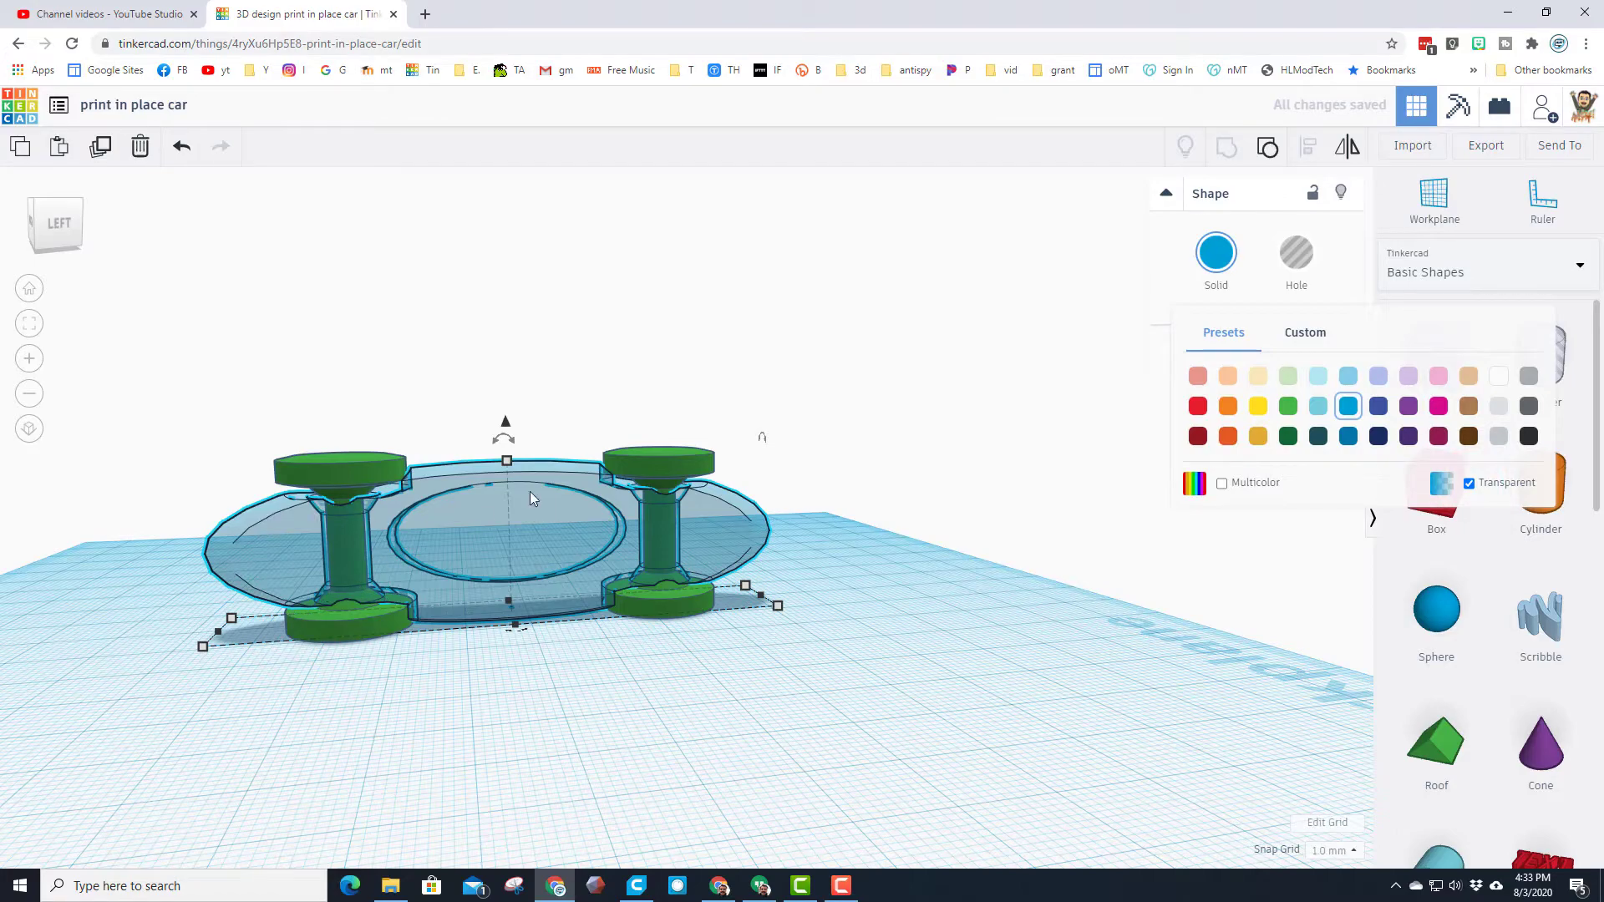
right_drag(509, 754, 537, 667)
scroll(537, 668, up, 2)
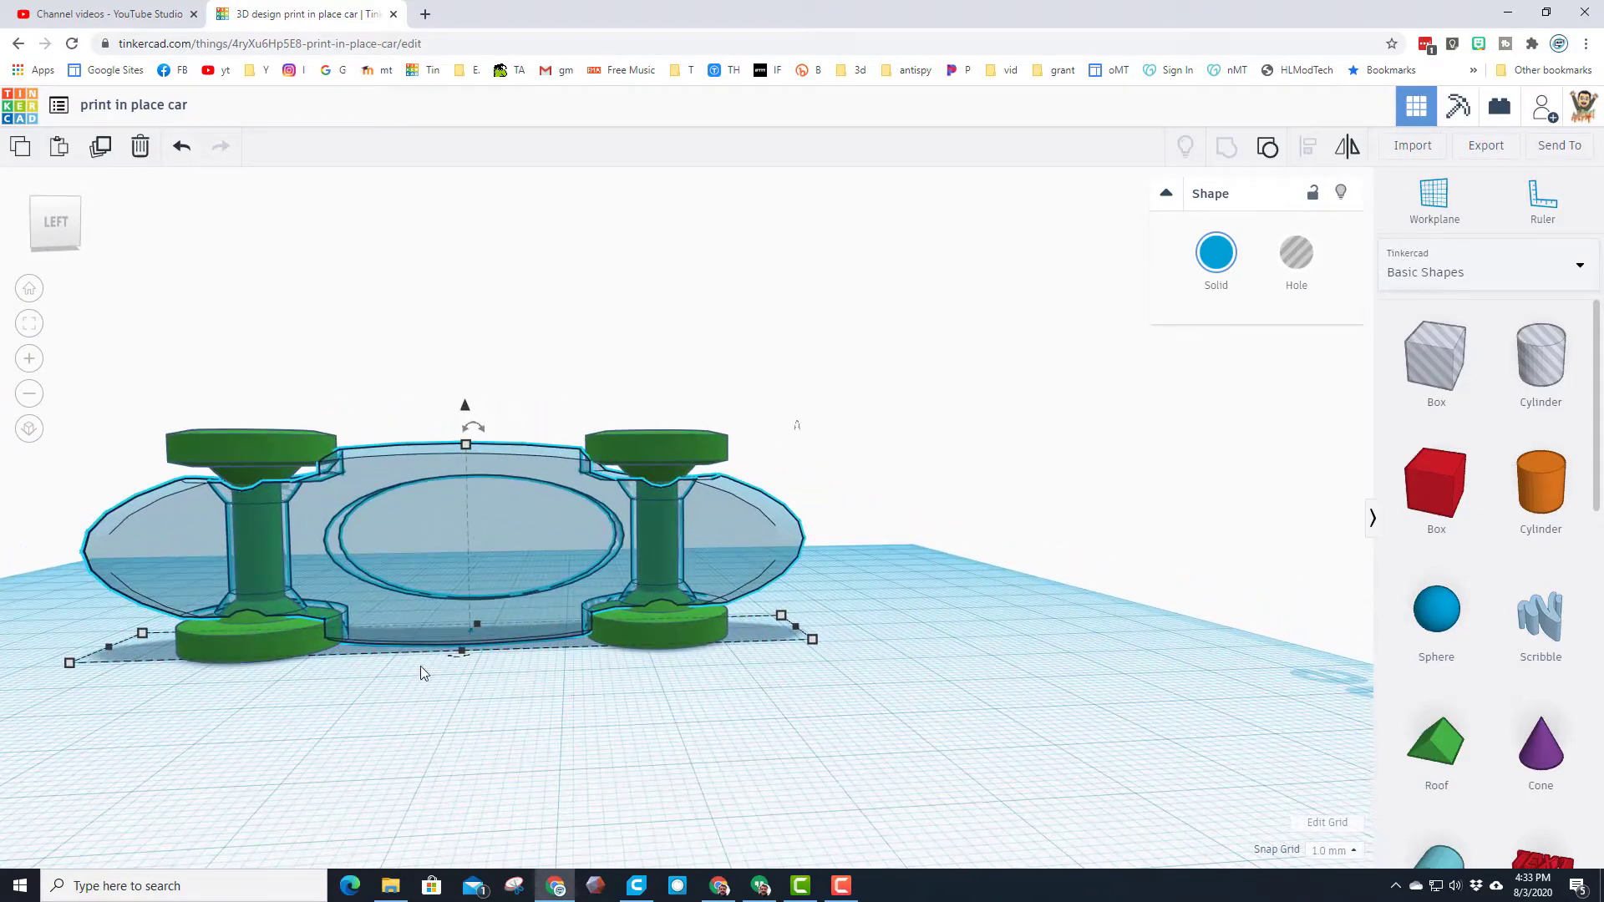
right_drag(415, 711, 405, 667)
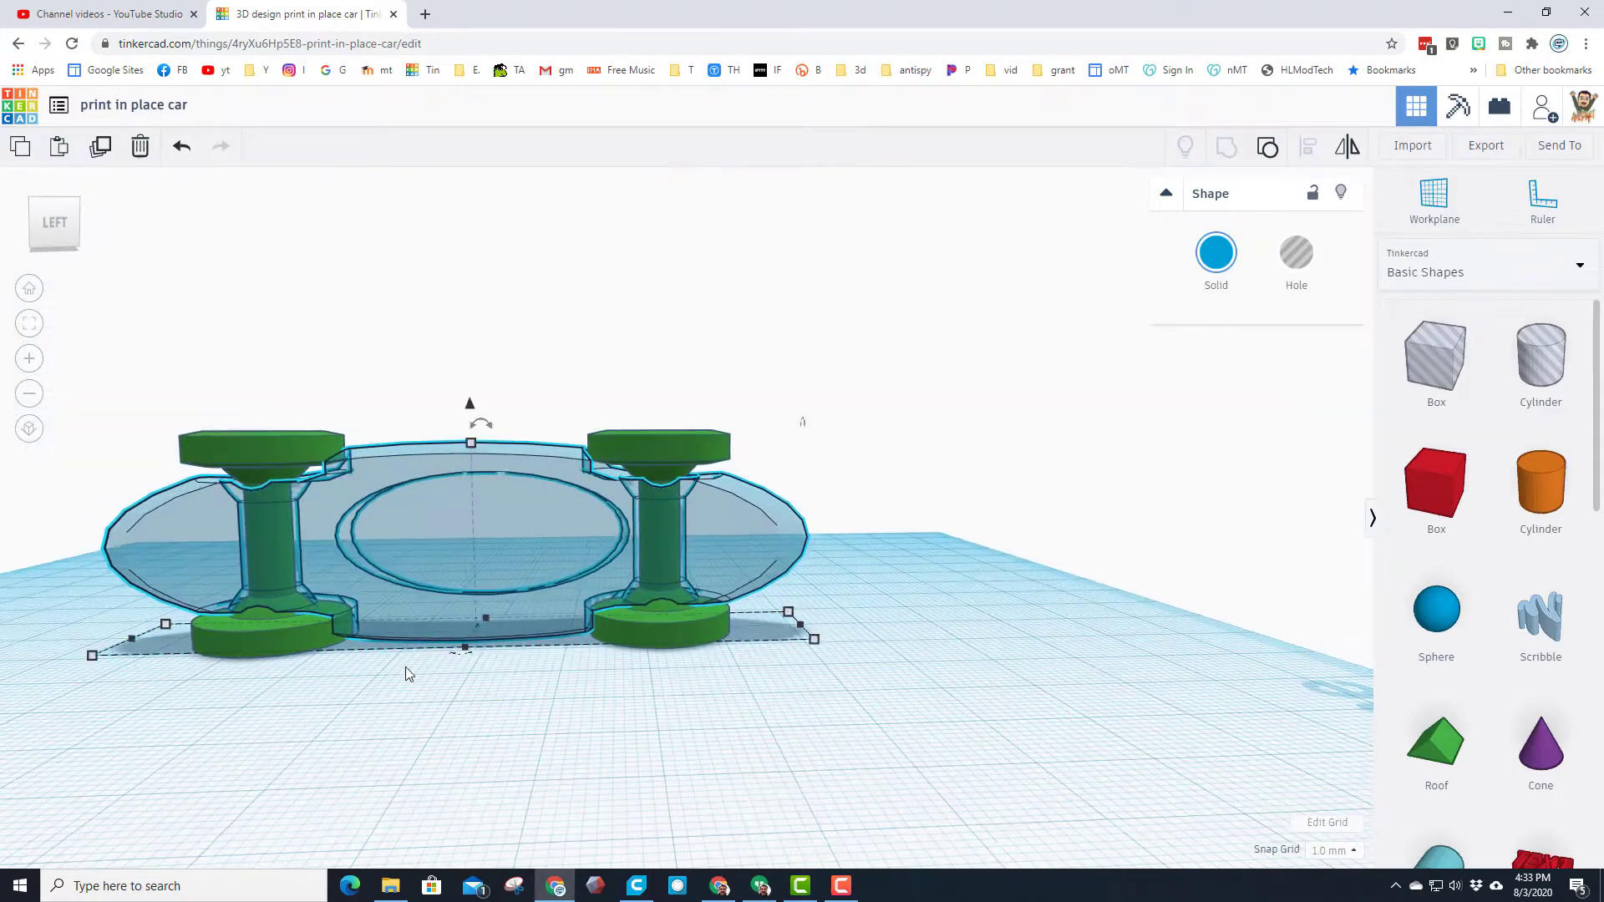
right_drag(359, 731, 480, 725)
right_drag(361, 724, 428, 700)
click(417, 708)
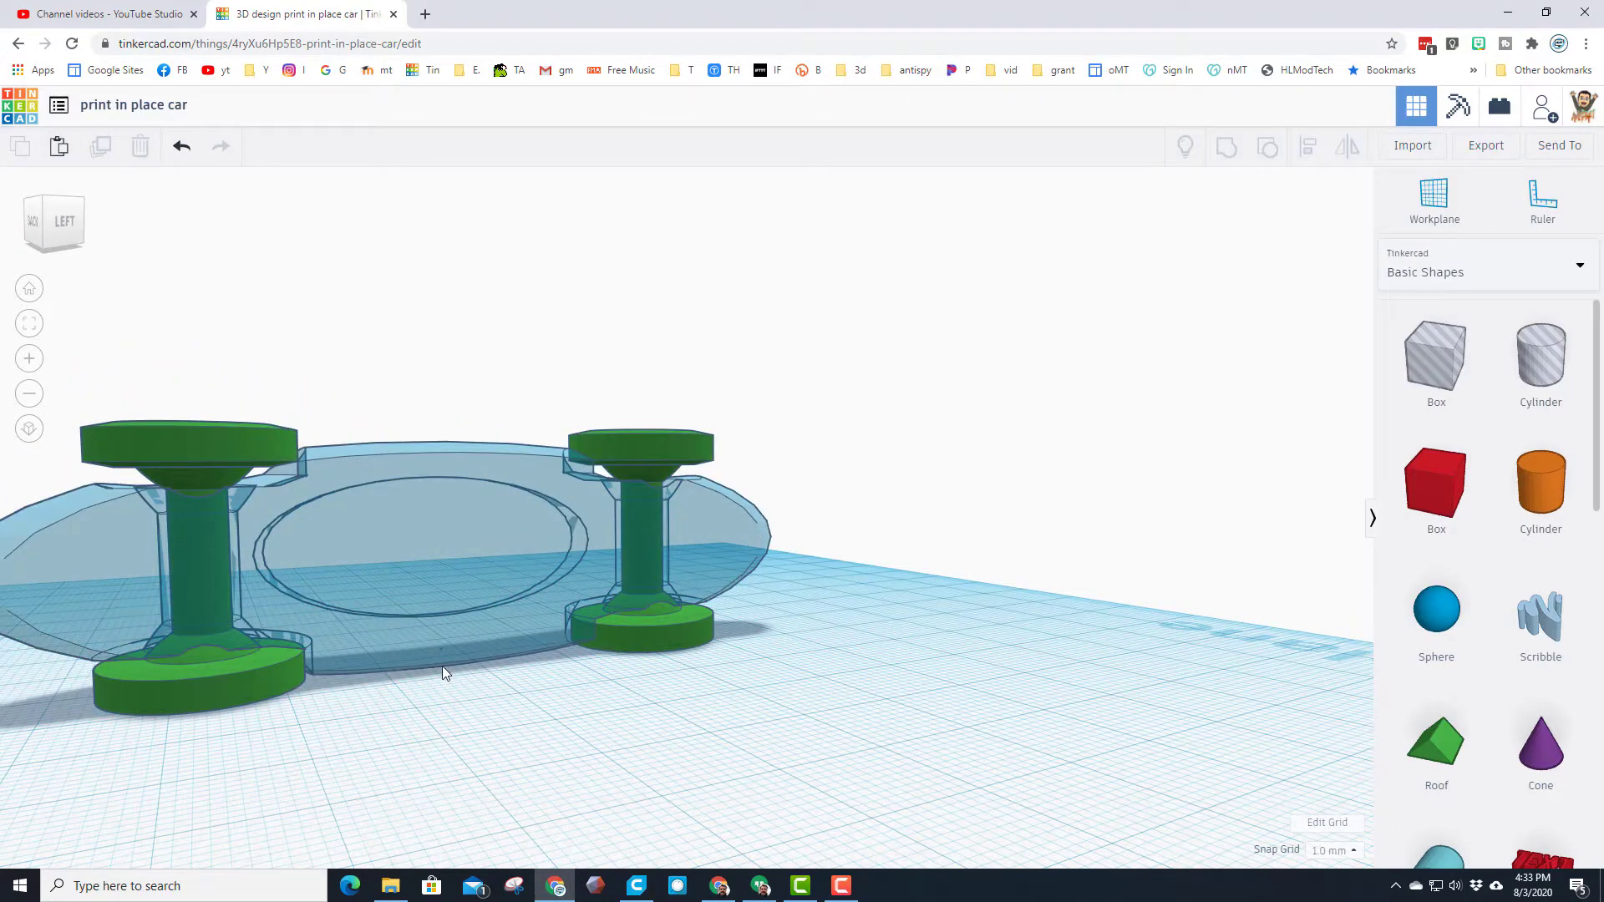
right_drag(463, 661, 620, 544)
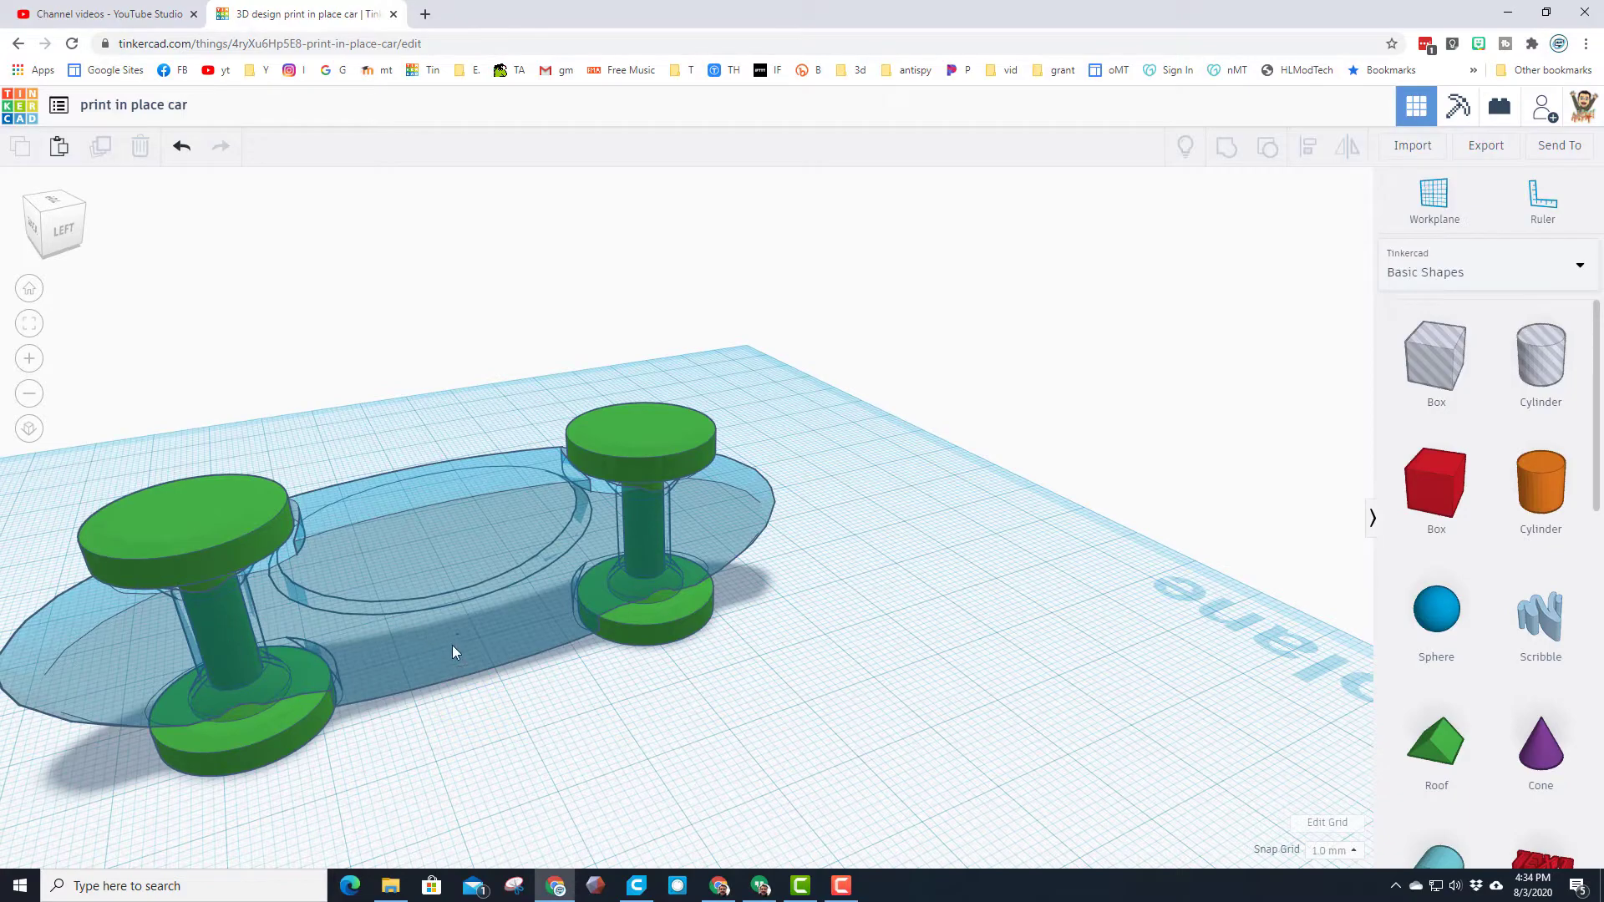
right_drag(552, 741, 543, 668)
click(626, 443)
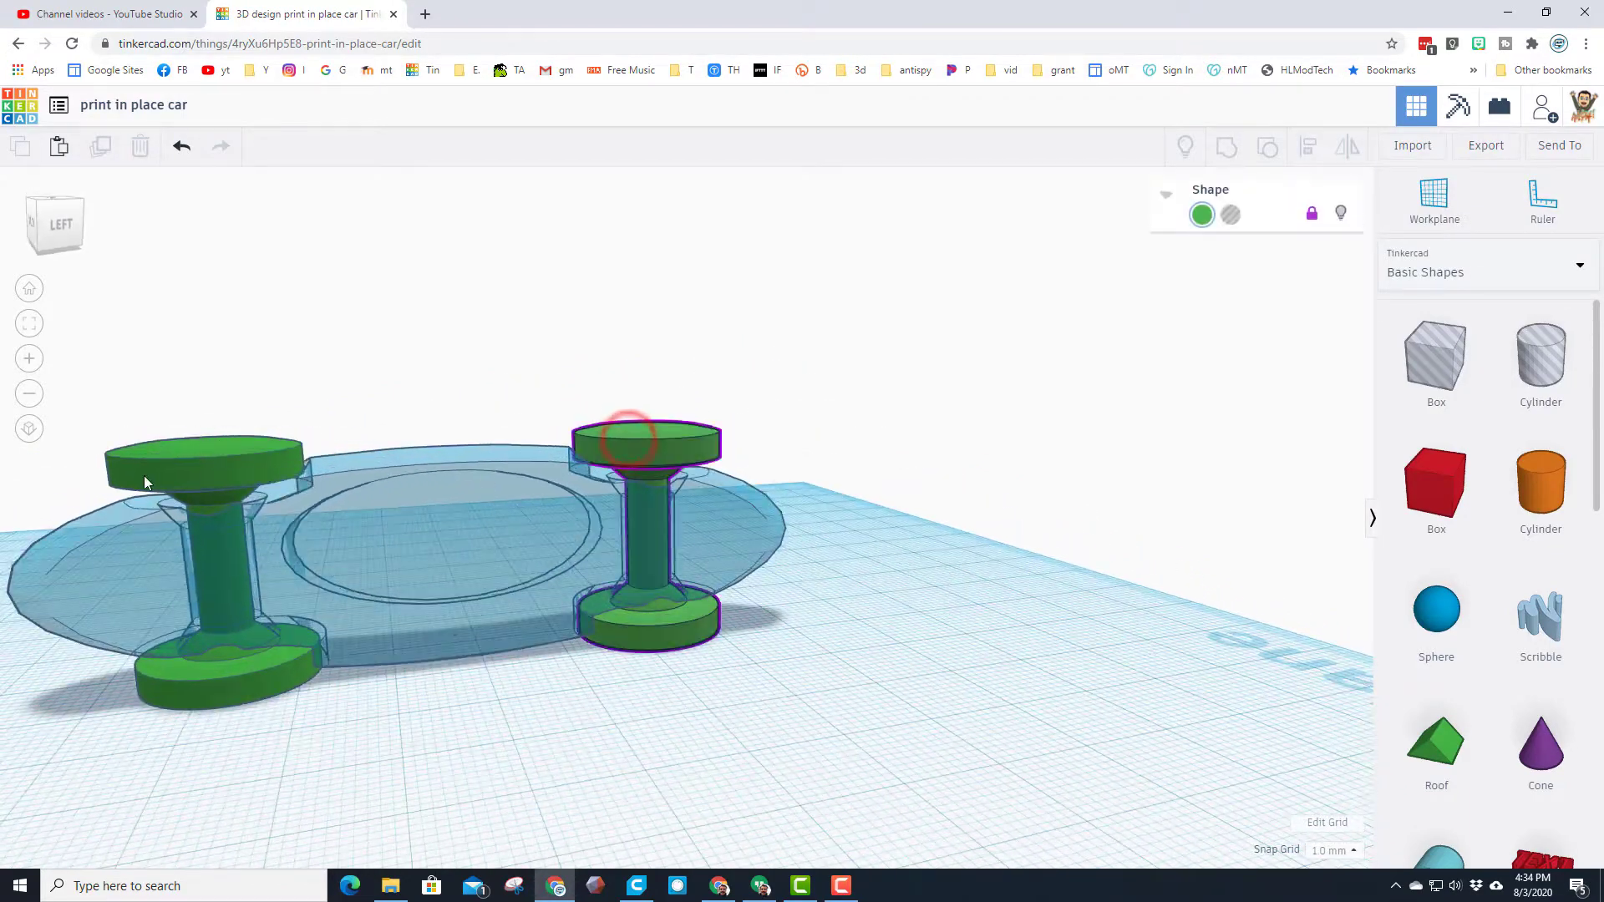
click(189, 460)
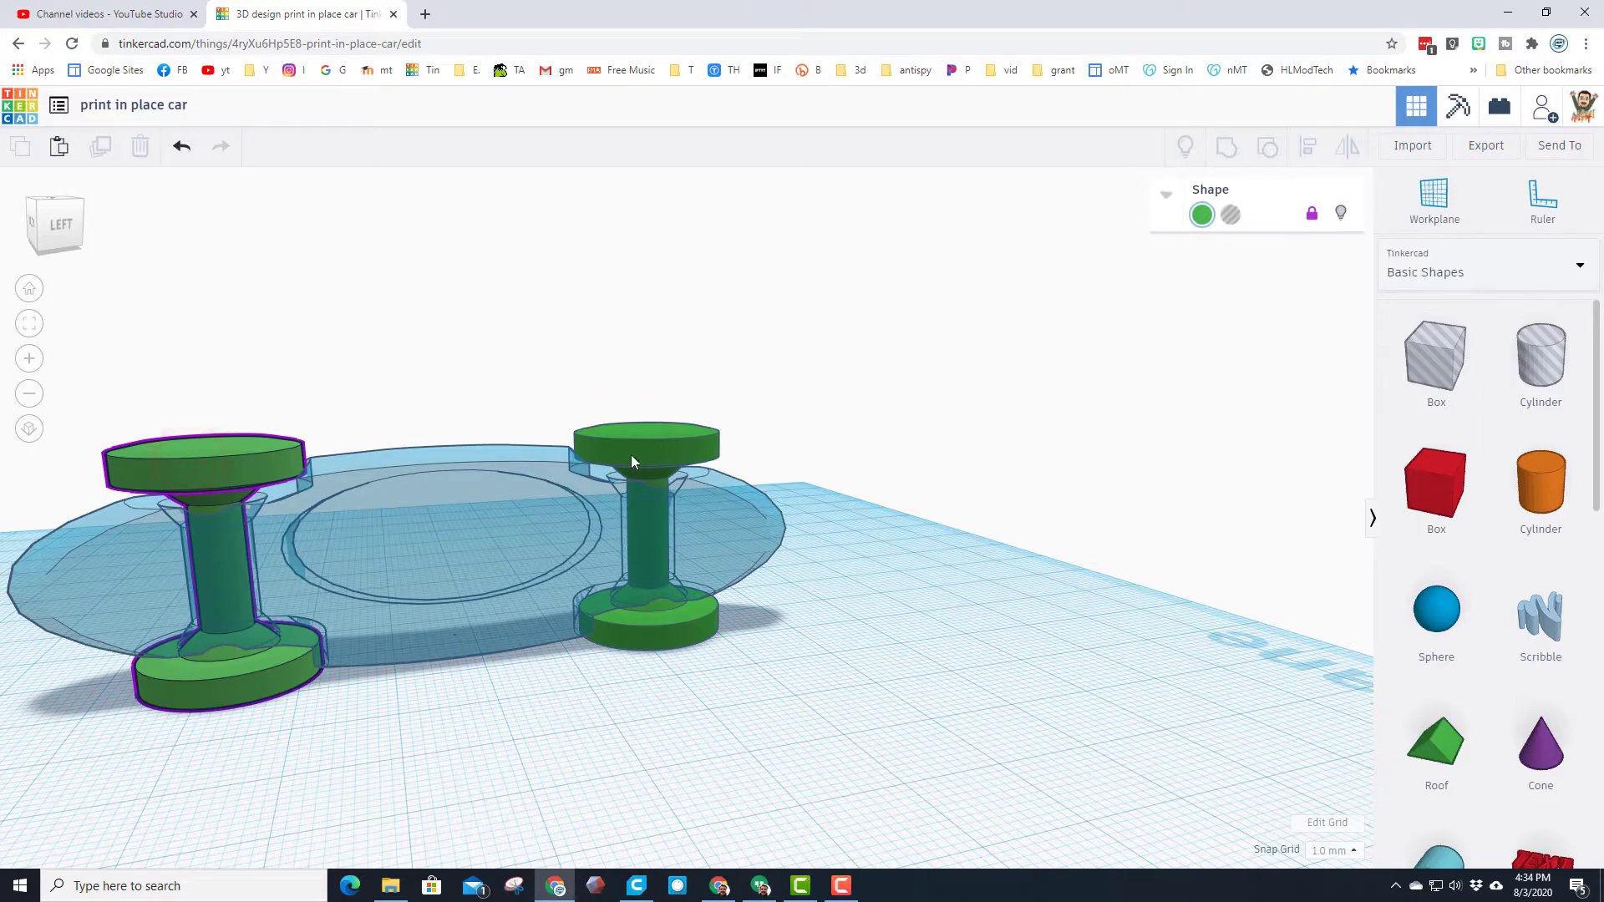
right_drag(403, 667, 459, 468)
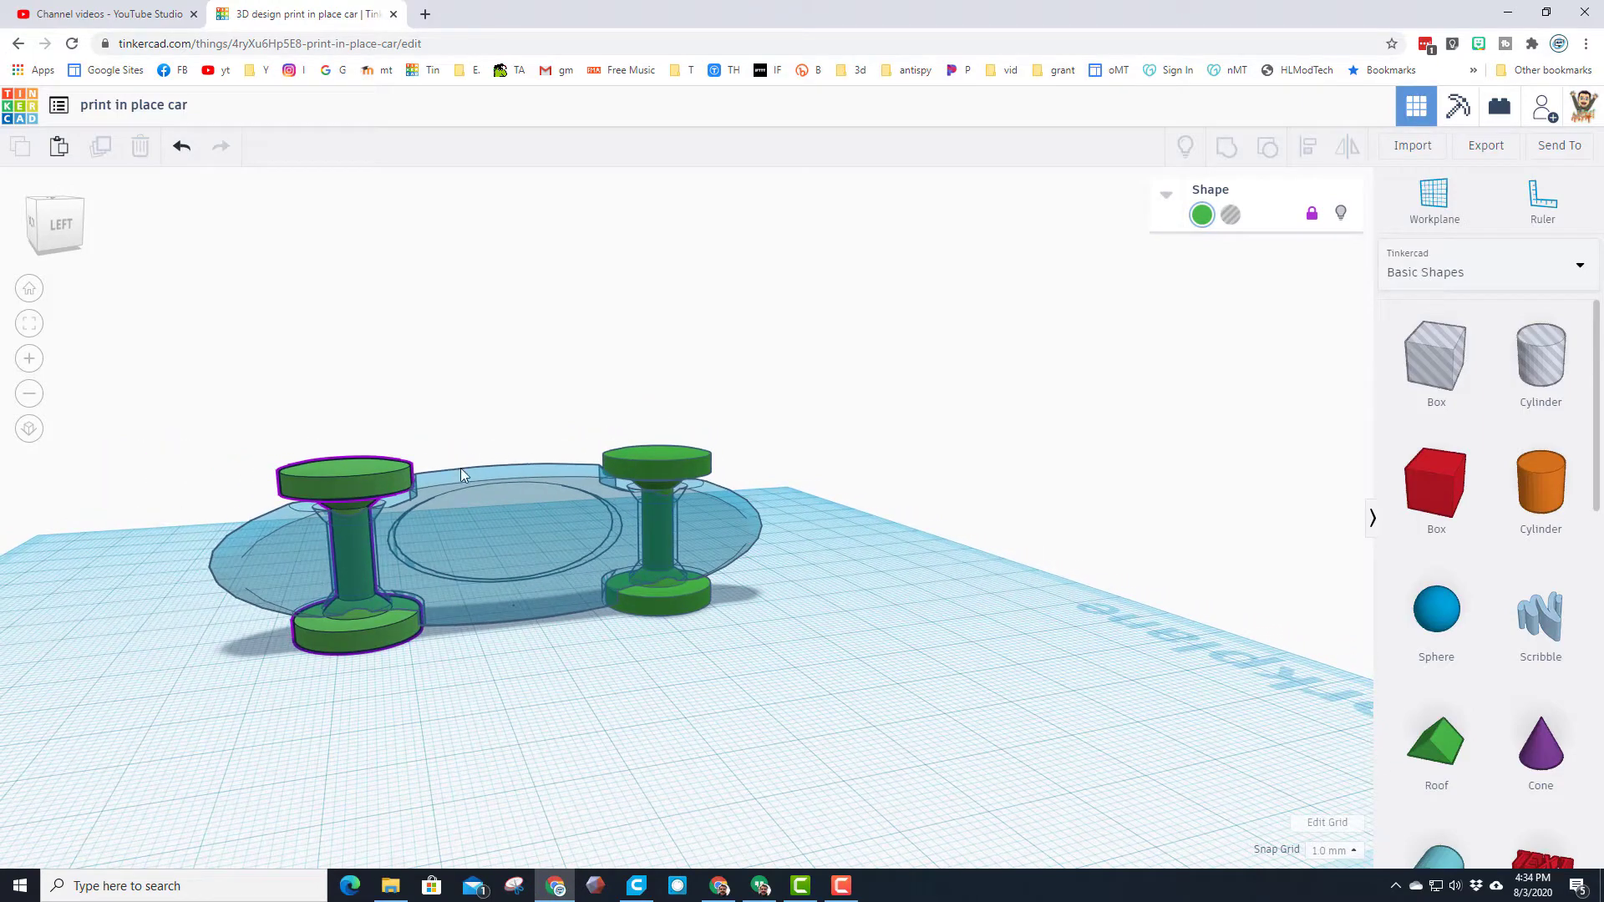
click(508, 573)
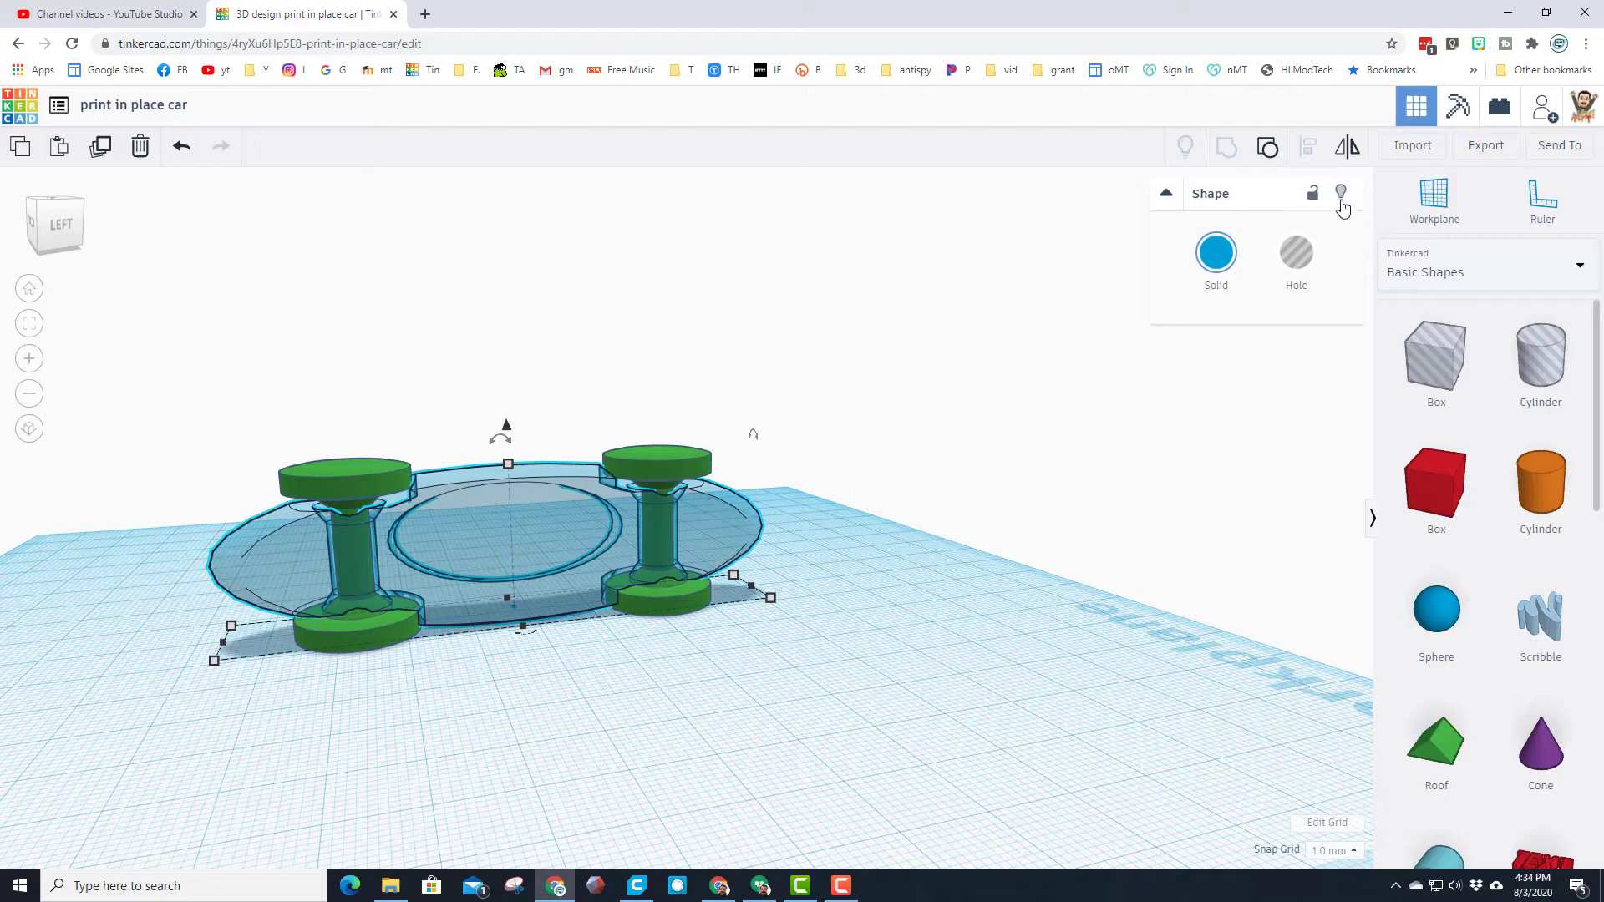
- Ungroup the car body twice to split it into its separate shapes
click(1269, 149)
right_drag(566, 401, 934, 397)
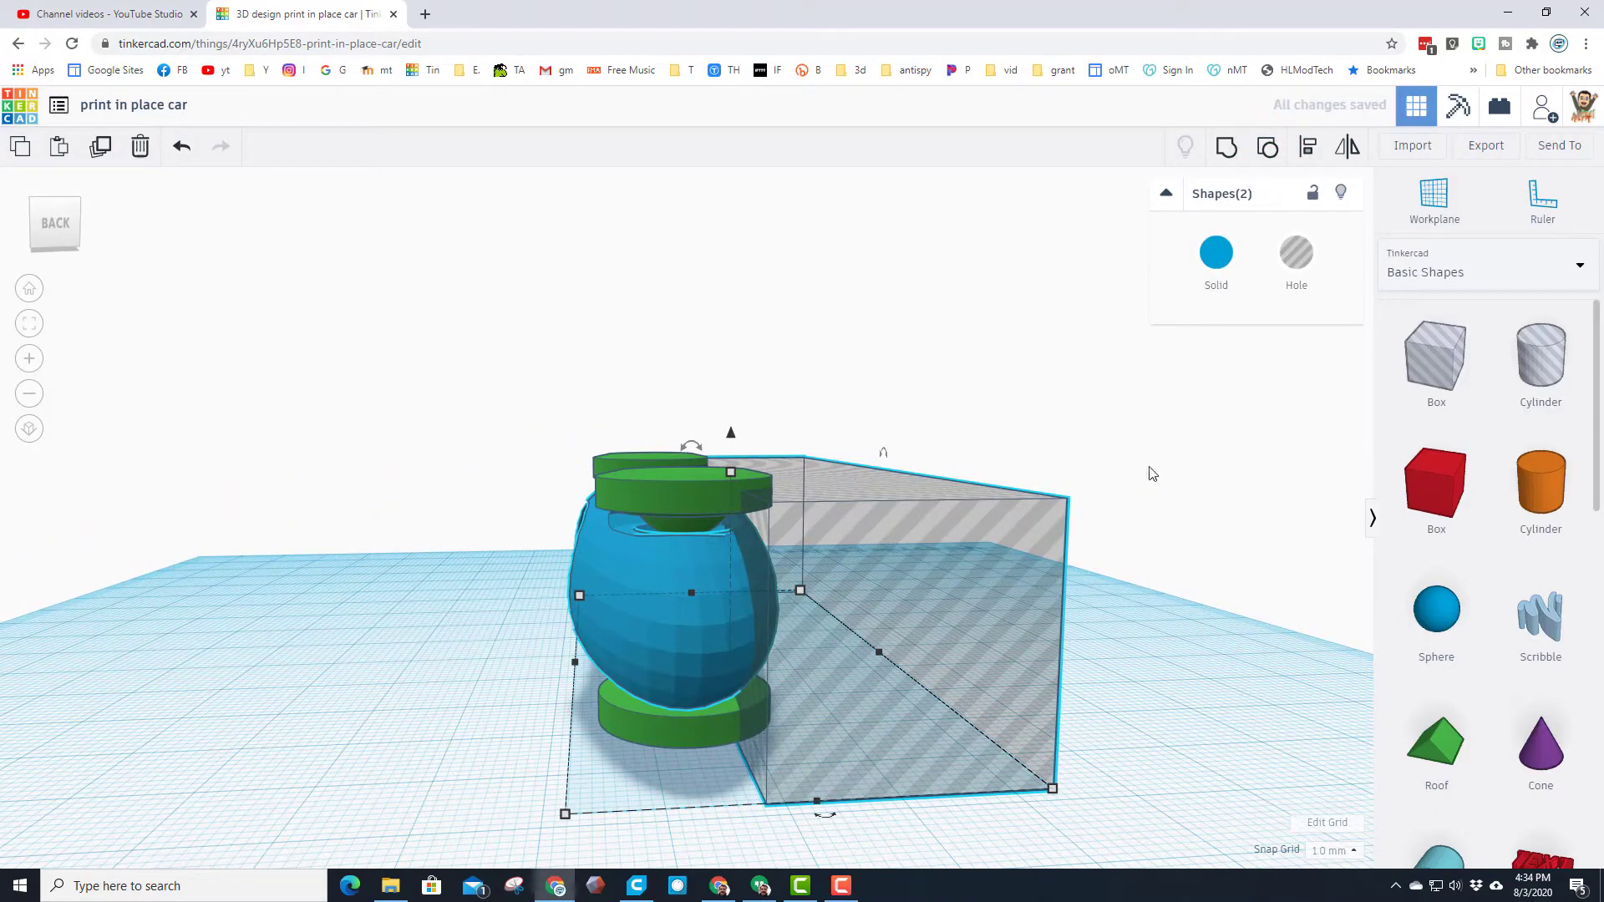
right_drag(1166, 411, 553, 534)
click(554, 534)
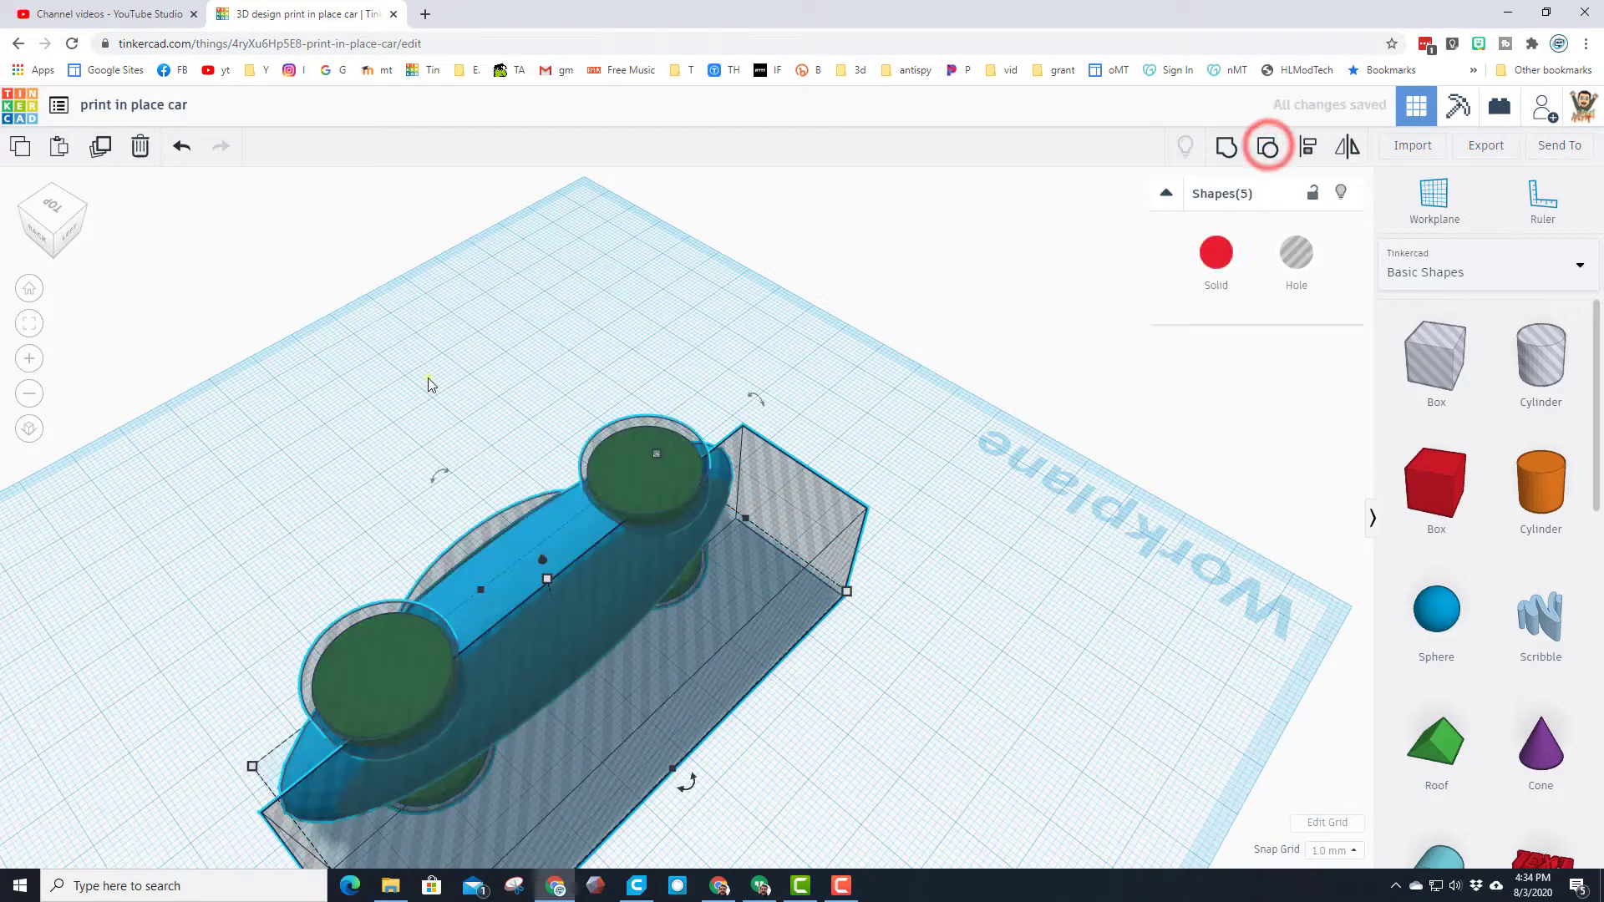
right_drag(426, 376, 621, 474)
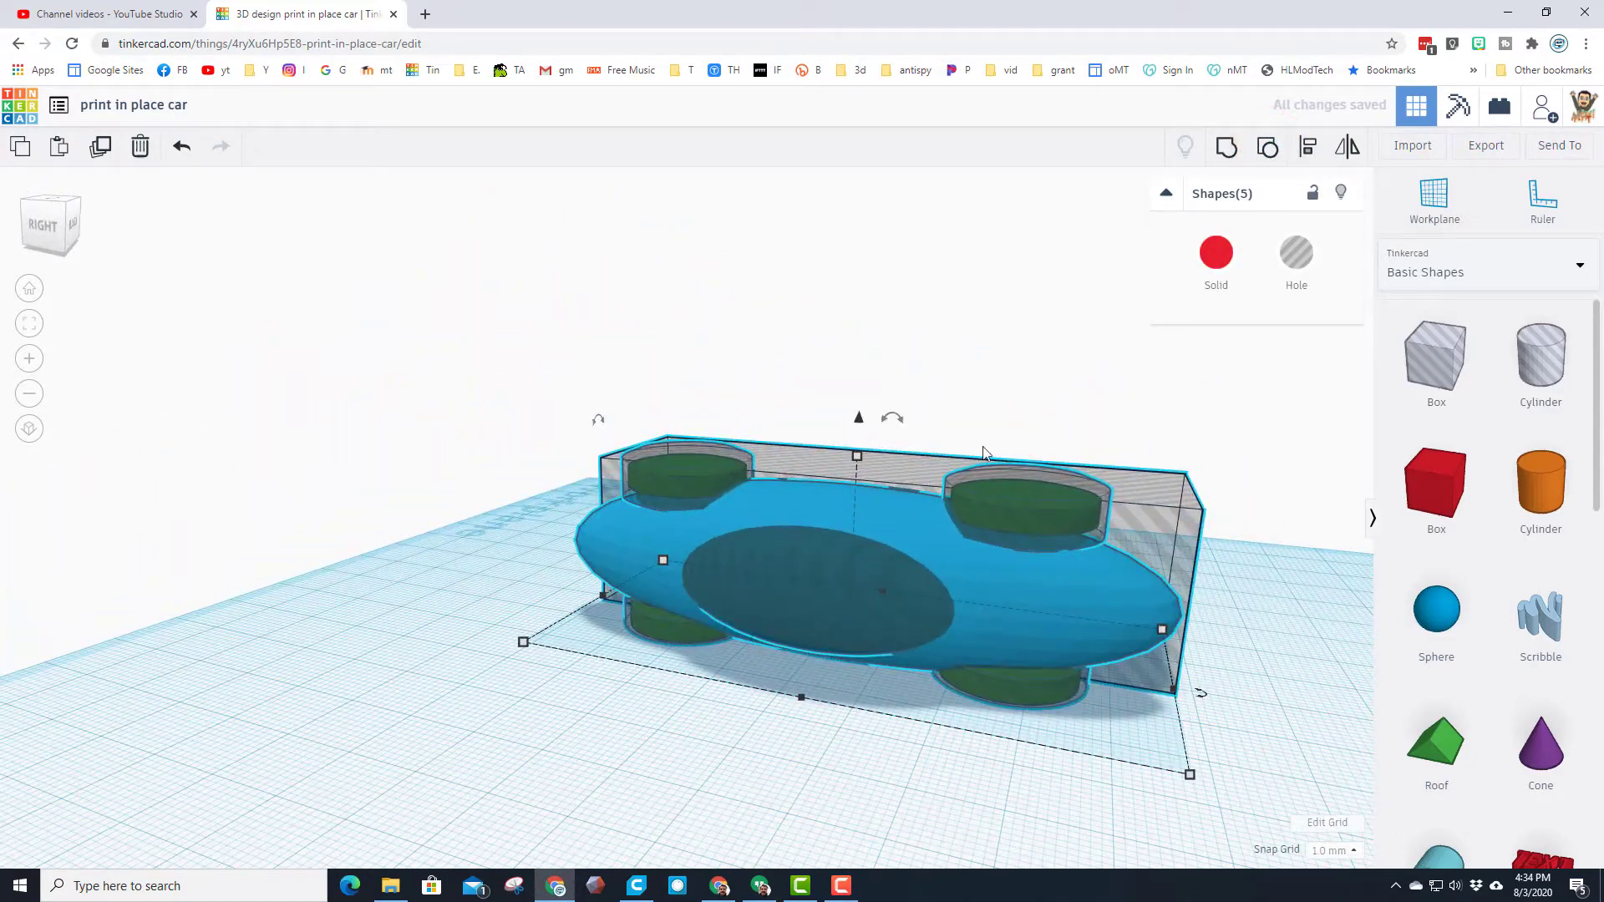
right_drag(889, 643, 879, 694)
- Hide the blue oval body, leaving the axles and box hole visible
click(879, 693)
click(1001, 563)
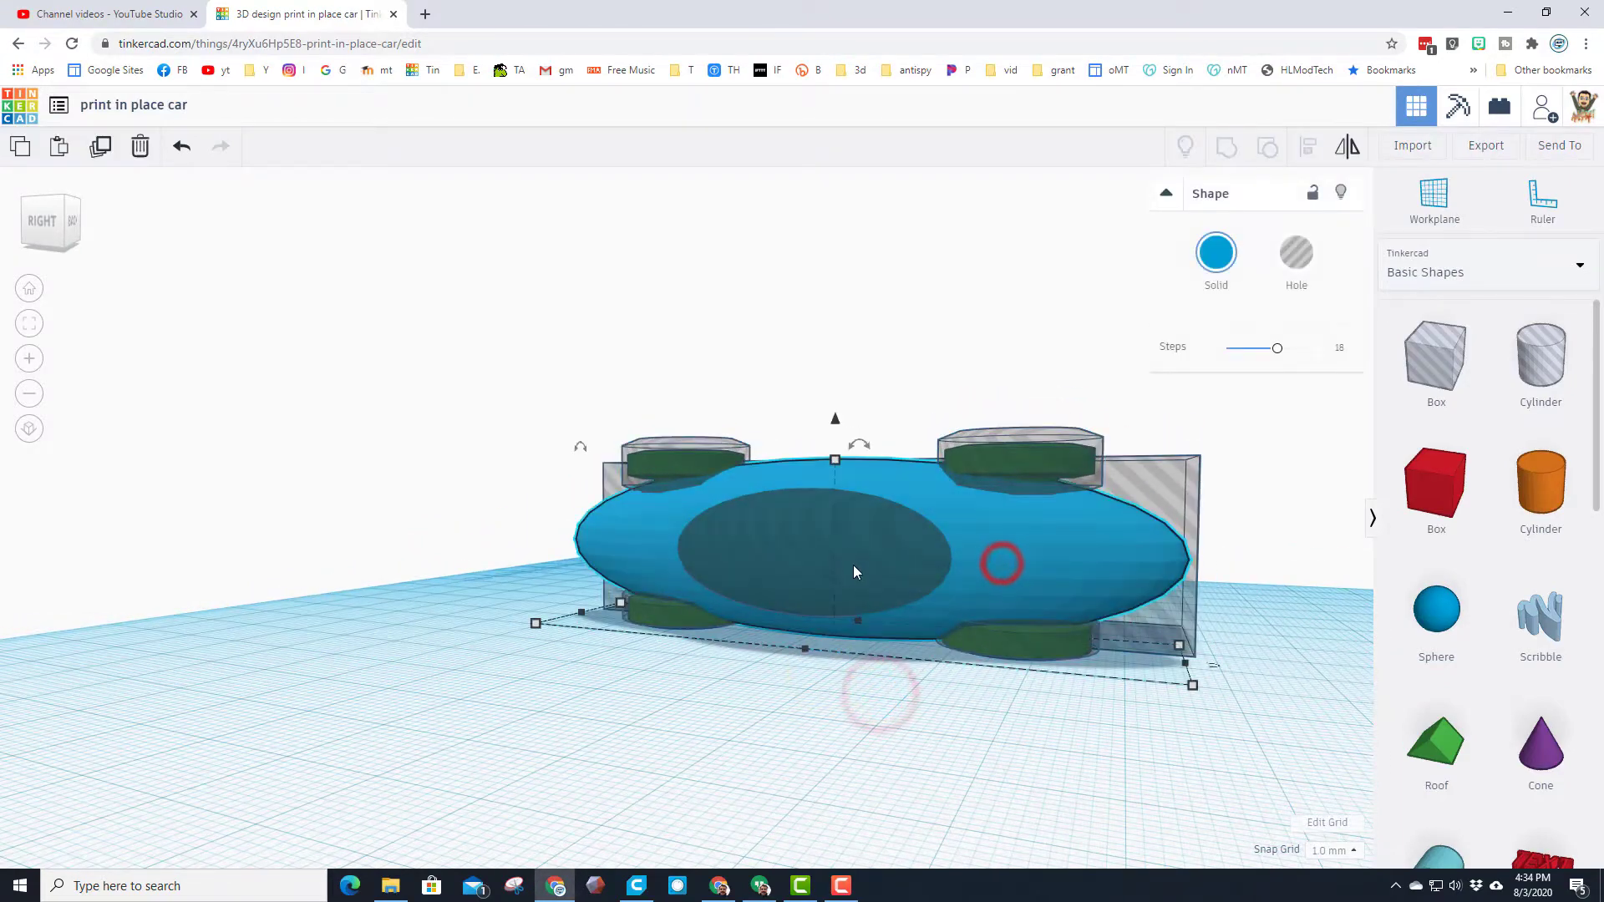
click(805, 704)
click(800, 543)
click(1020, 543)
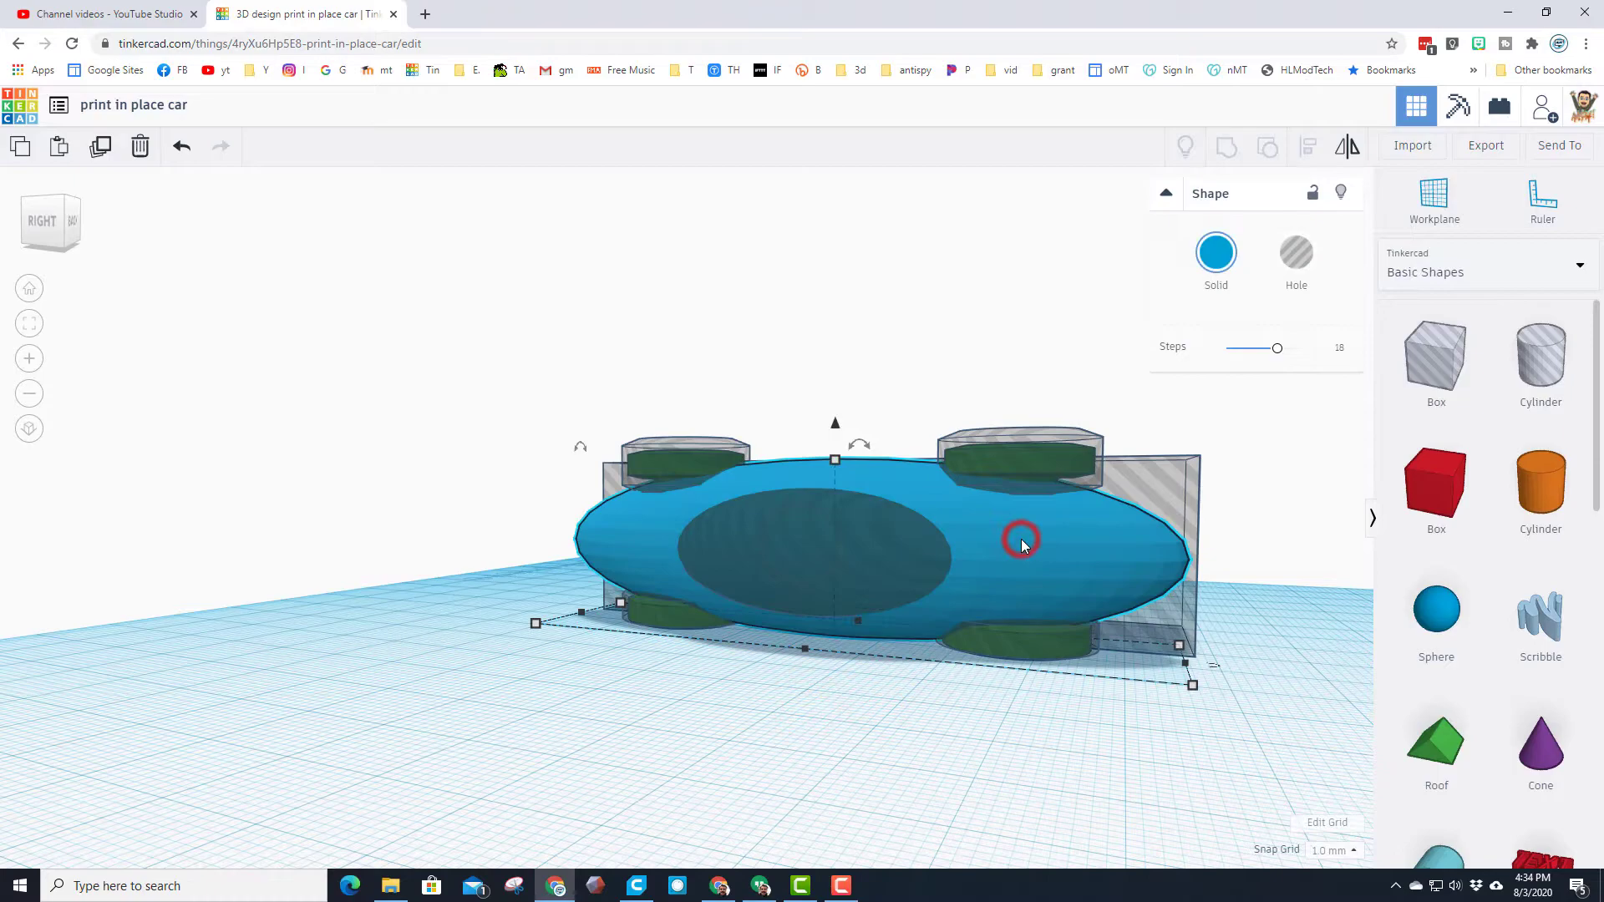
click(1341, 191)
right_drag(1181, 498, 926, 531)
mouse_move(623, 533)
right_down()
mouse_move(749, 498)
mouse_move(680, 515)
mouse_move(762, 578)
right_up()
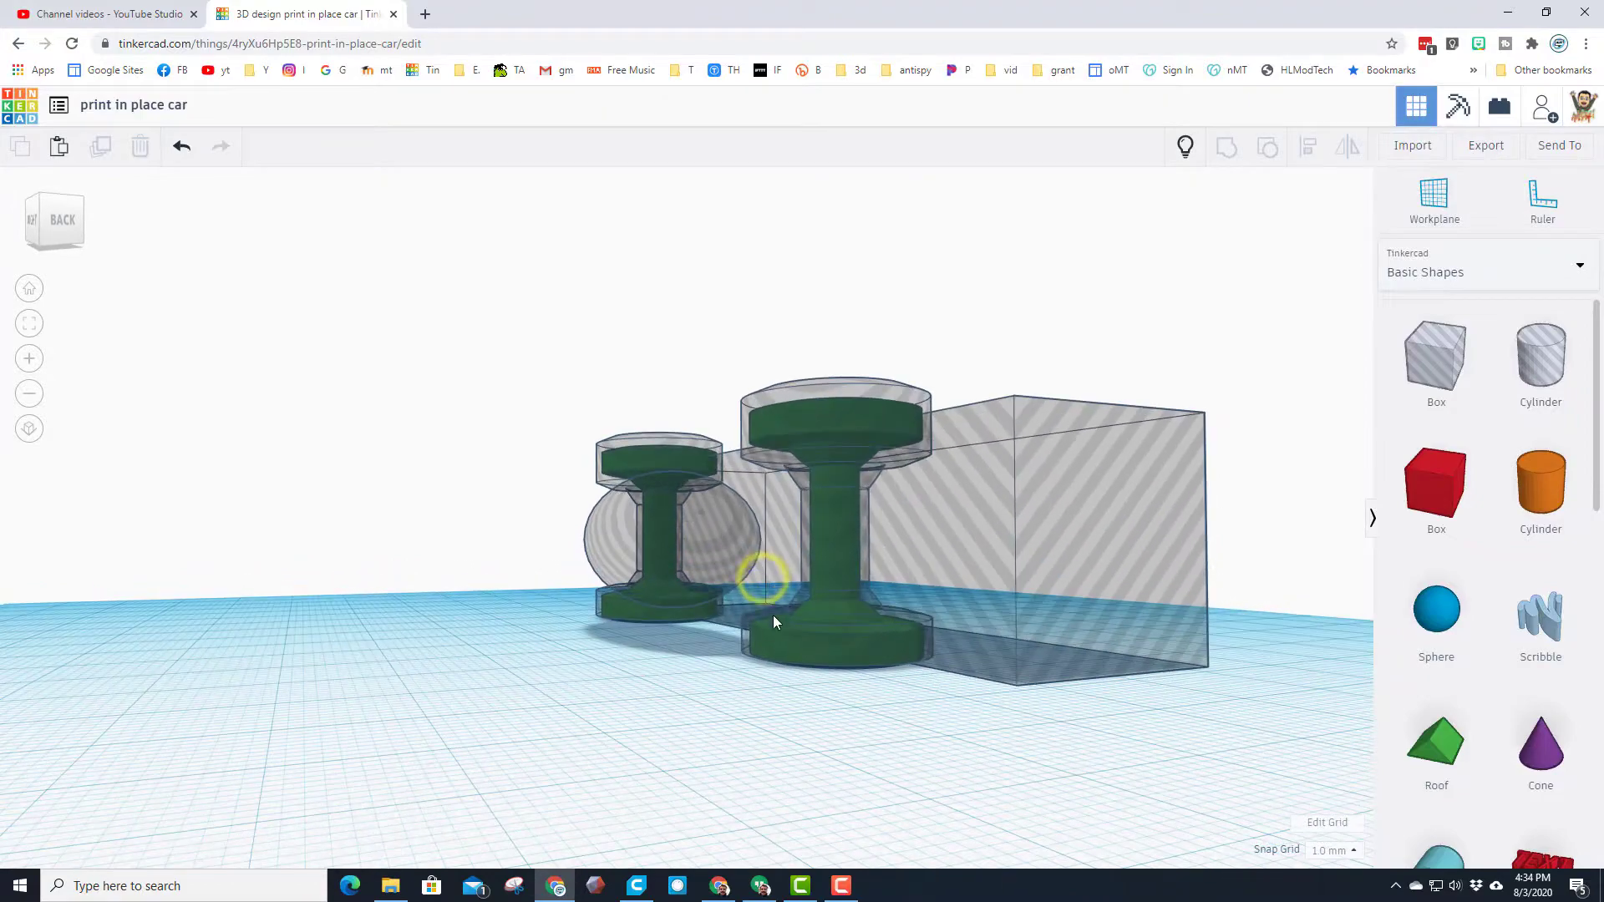
- Ungroup the larger wheel-and-axle hole and inspect its cylinders and curved pieces
click(757, 451)
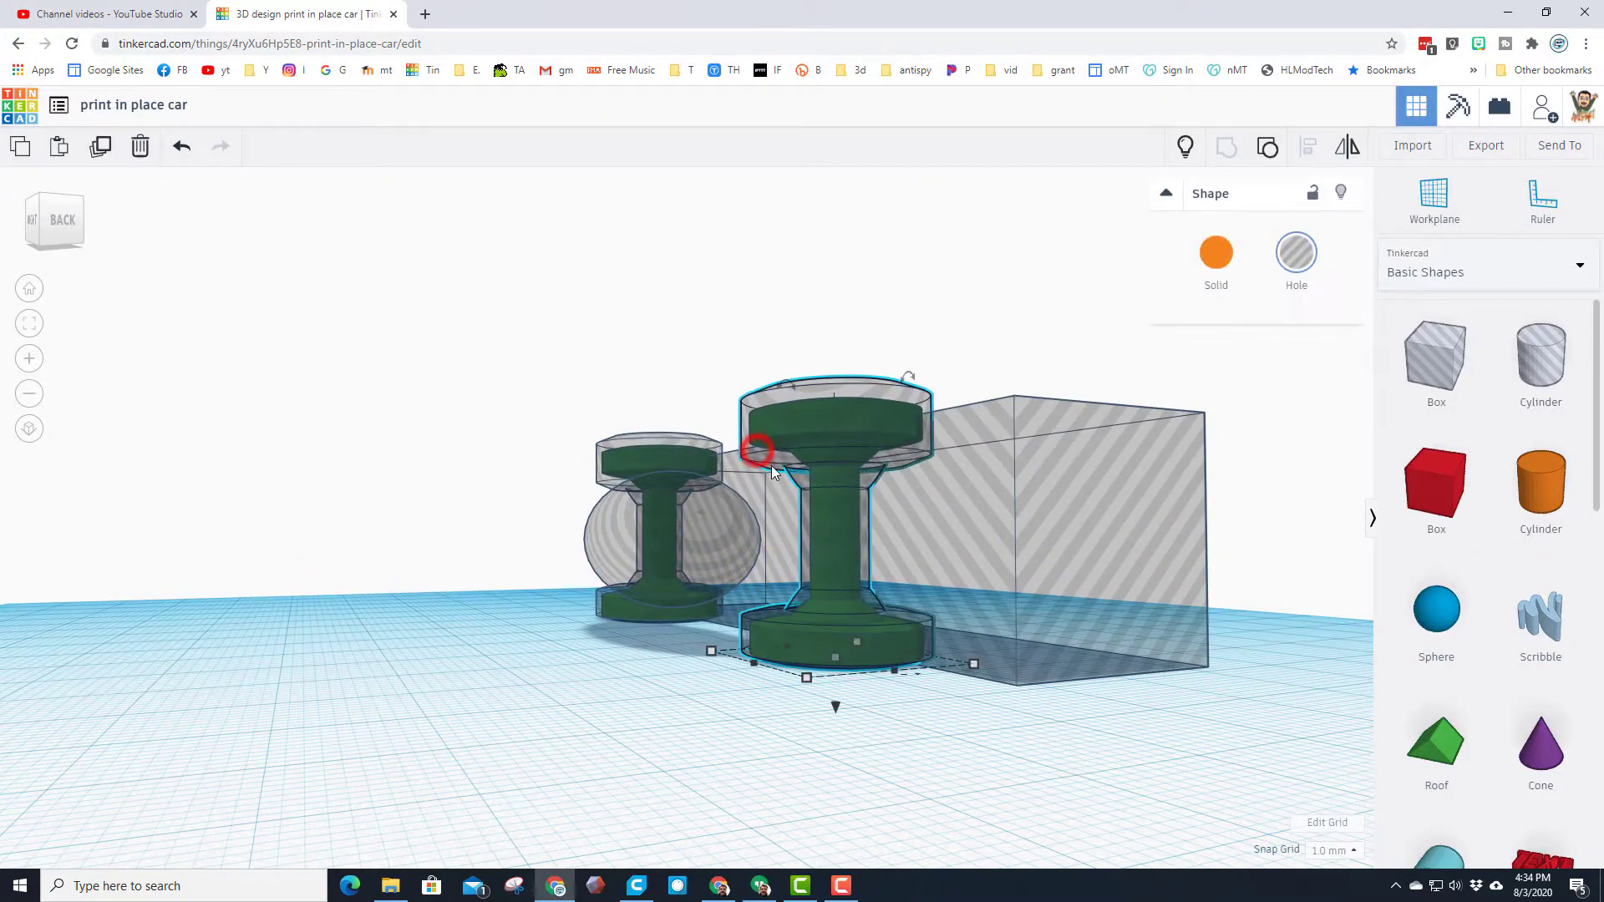
click(1275, 148)
click(901, 302)
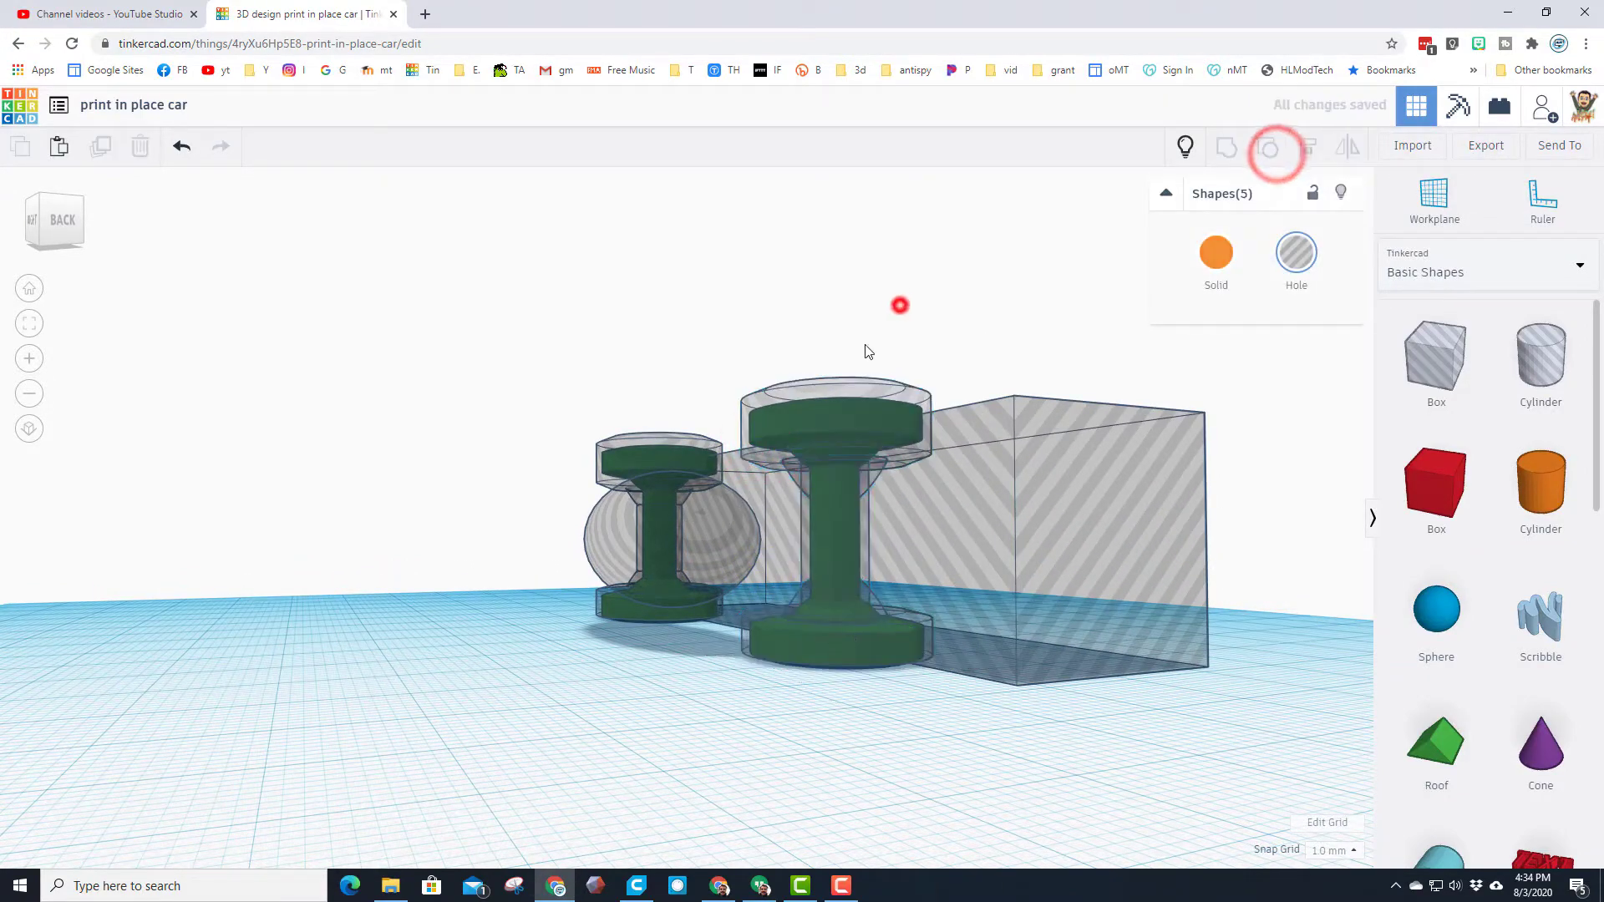
click(840, 390)
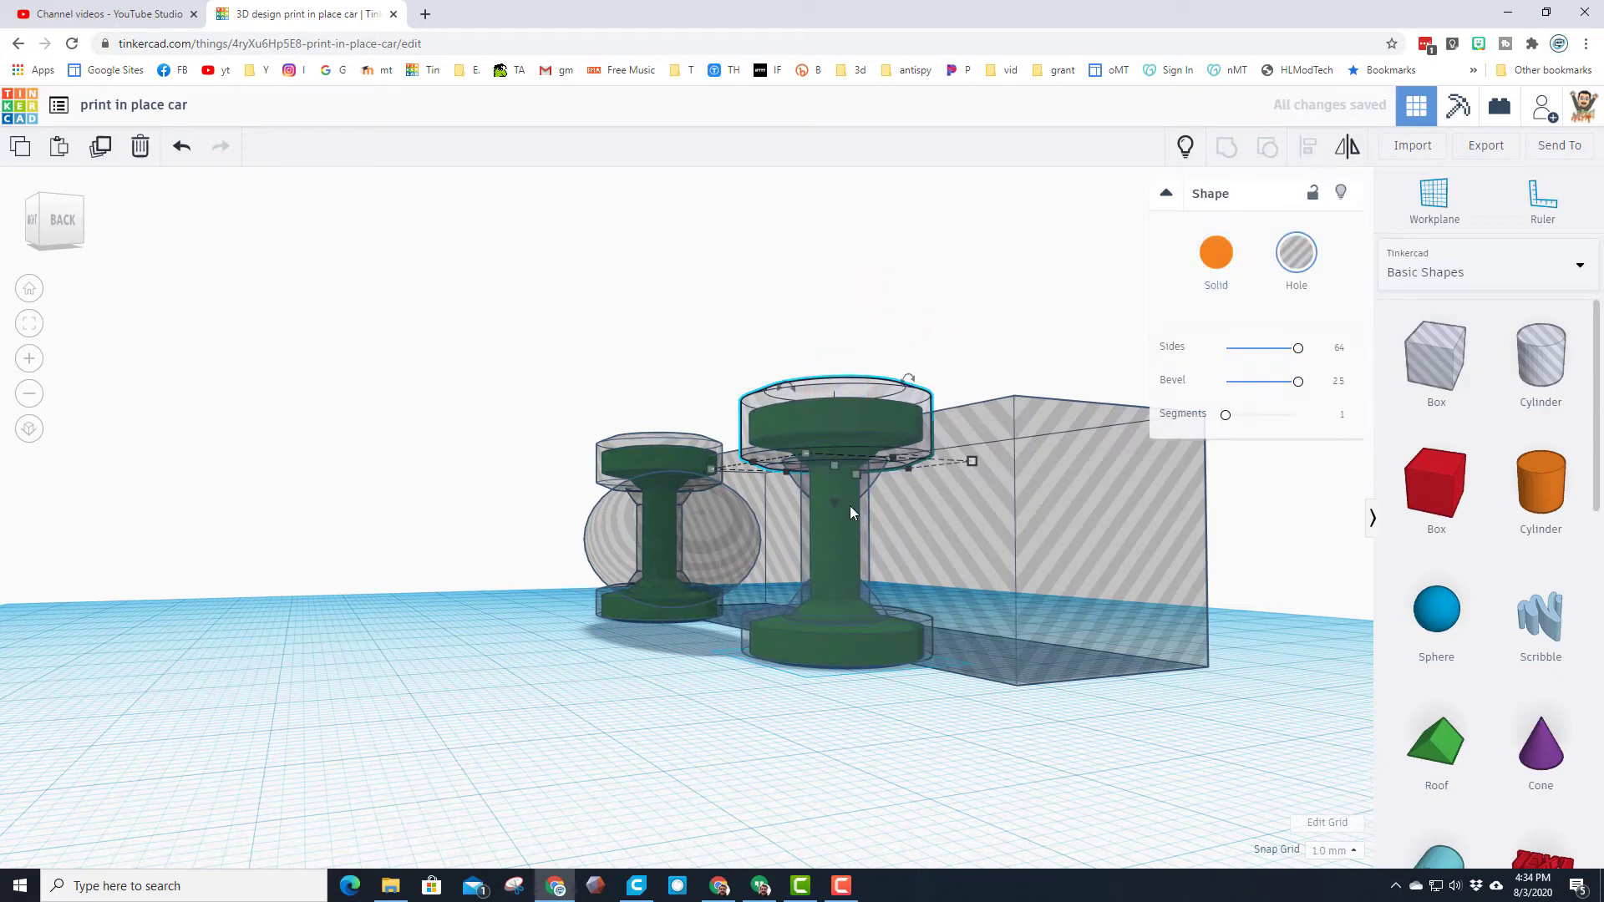
click(809, 523)
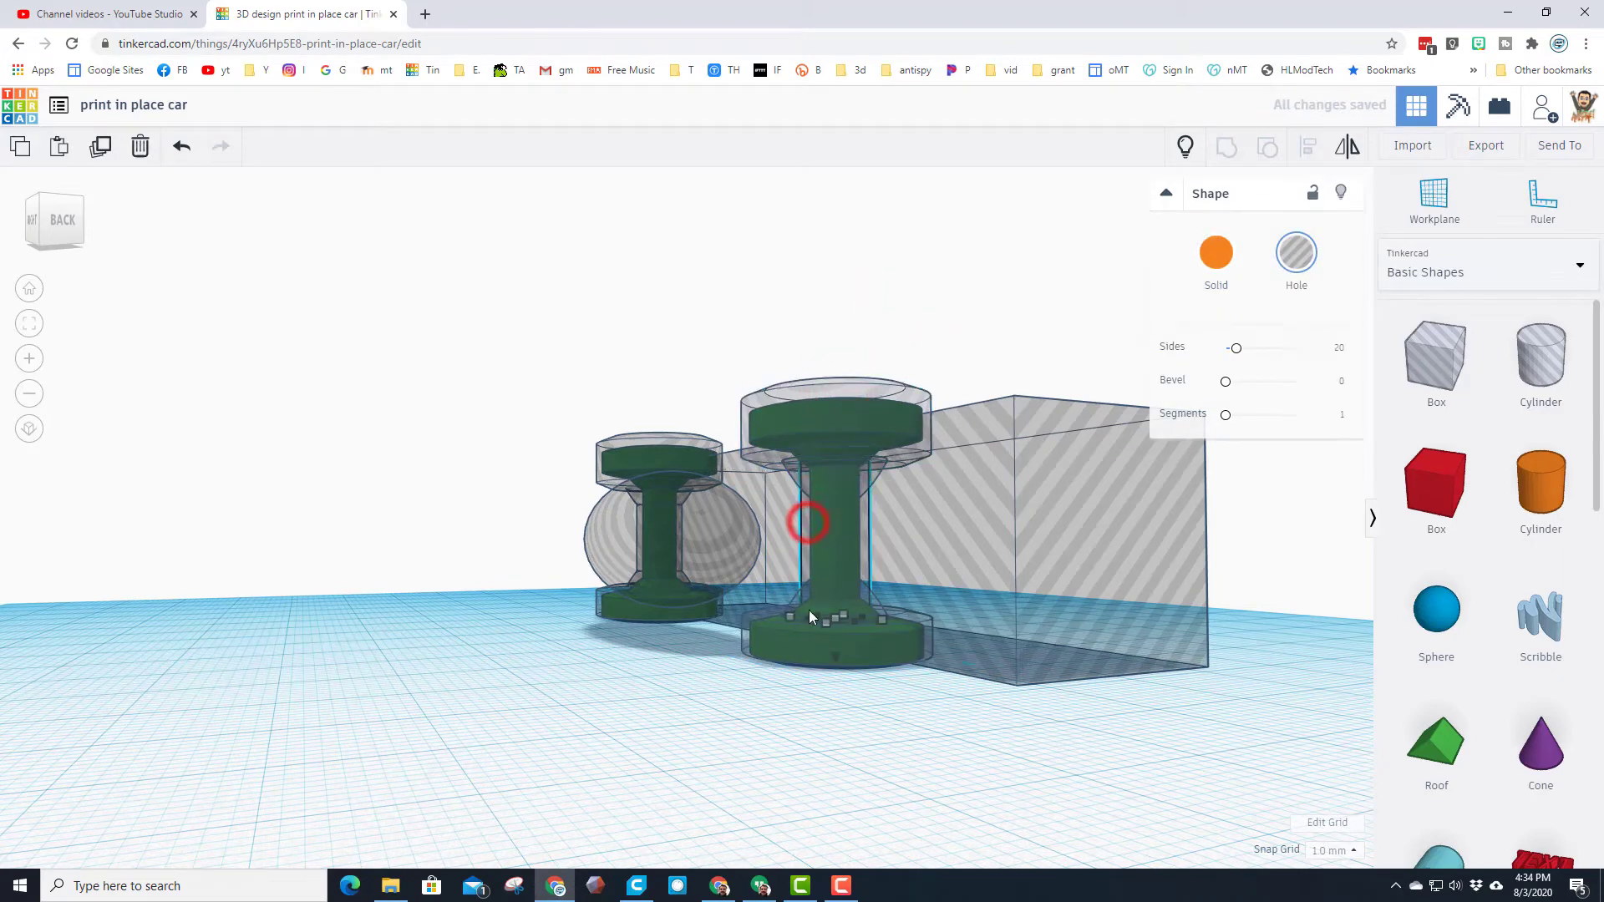
click(796, 471)
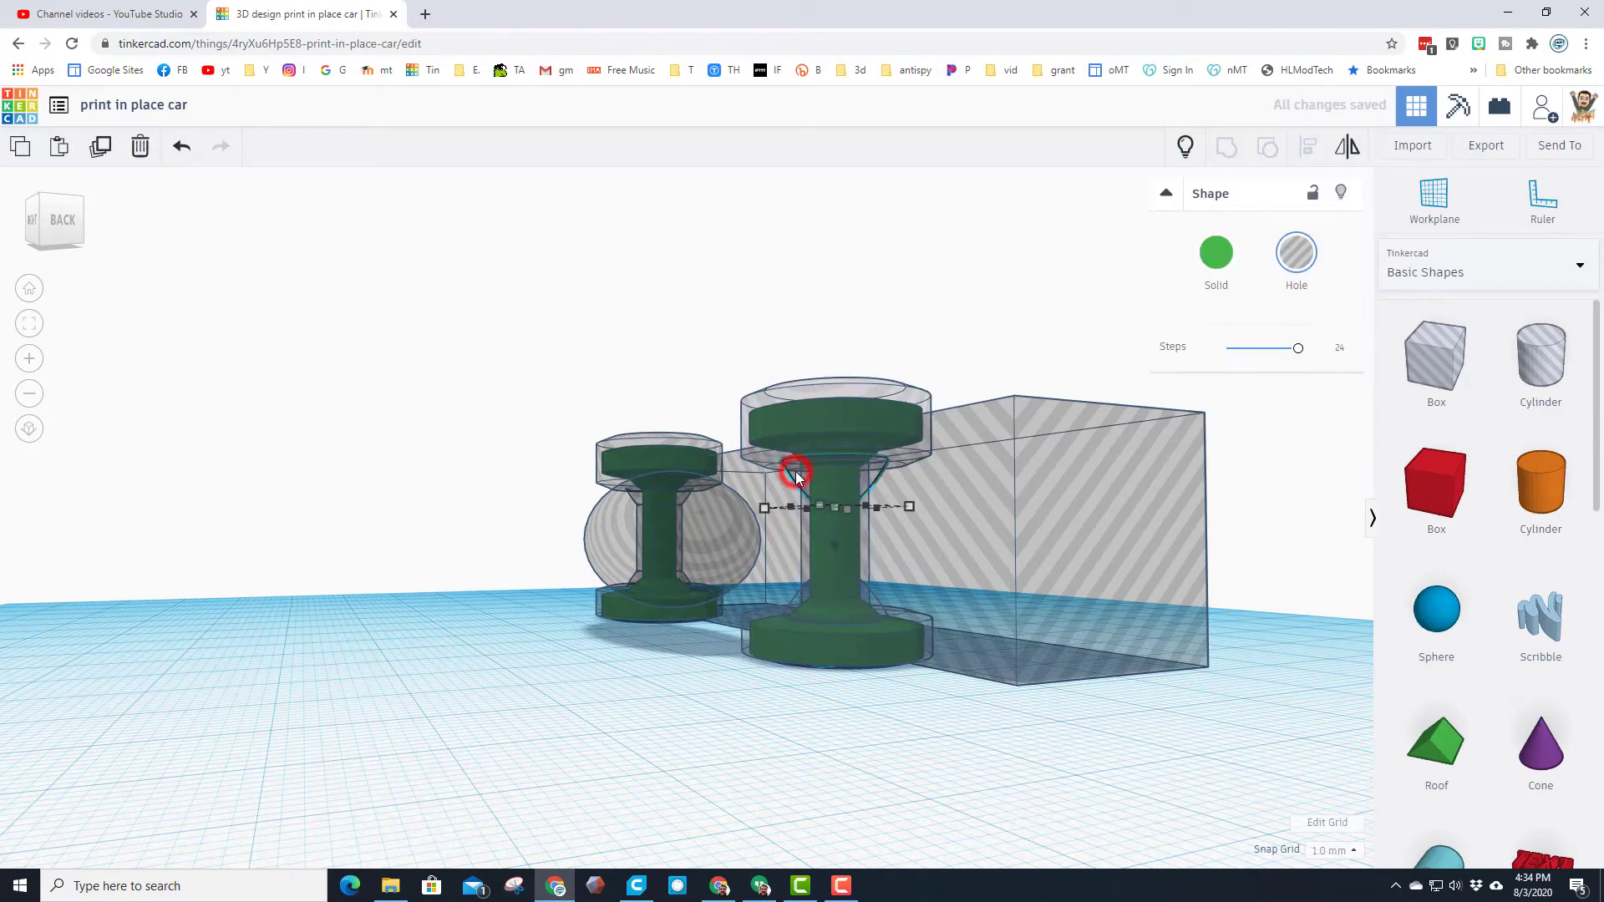
click(787, 610)
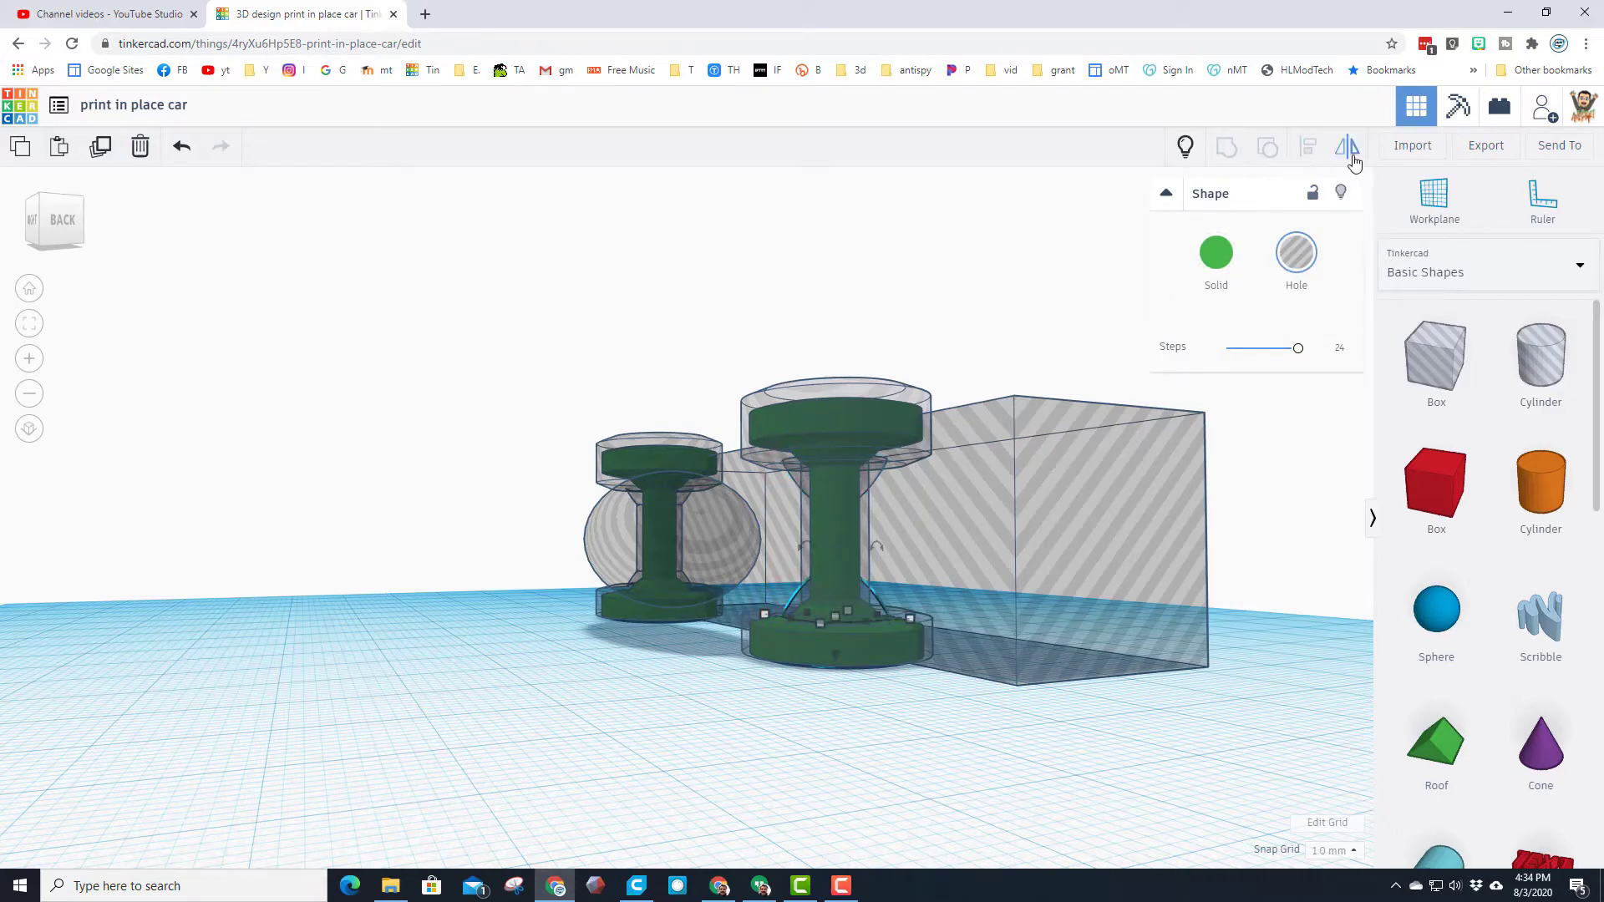
- Show all hidden shapes so the blue oval body reappears
right_drag(653, 609, 688, 448)
right_drag(679, 554, 537, 602)
right_drag(893, 526, 744, 523)
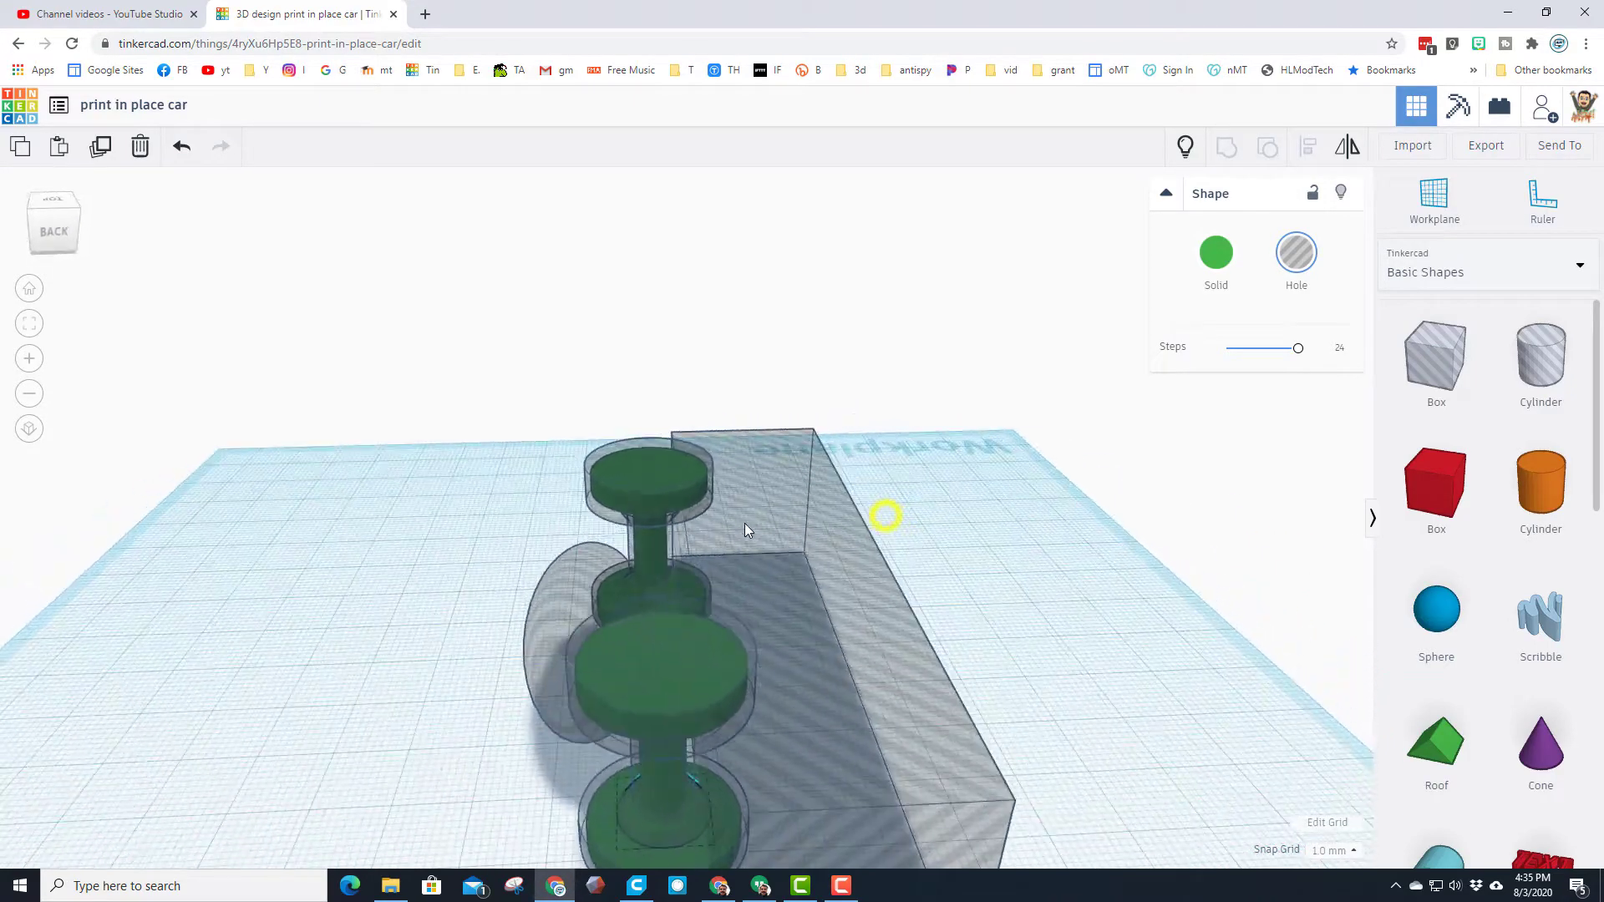
click(1187, 147)
mouse_move(949, 465)
right_down()
mouse_move(978, 439)
mouse_move(1038, 429)
mouse_move(919, 467)
right_up()
- Group the blue body with the hole box, cutting the car in half lengthwise
click(664, 566)
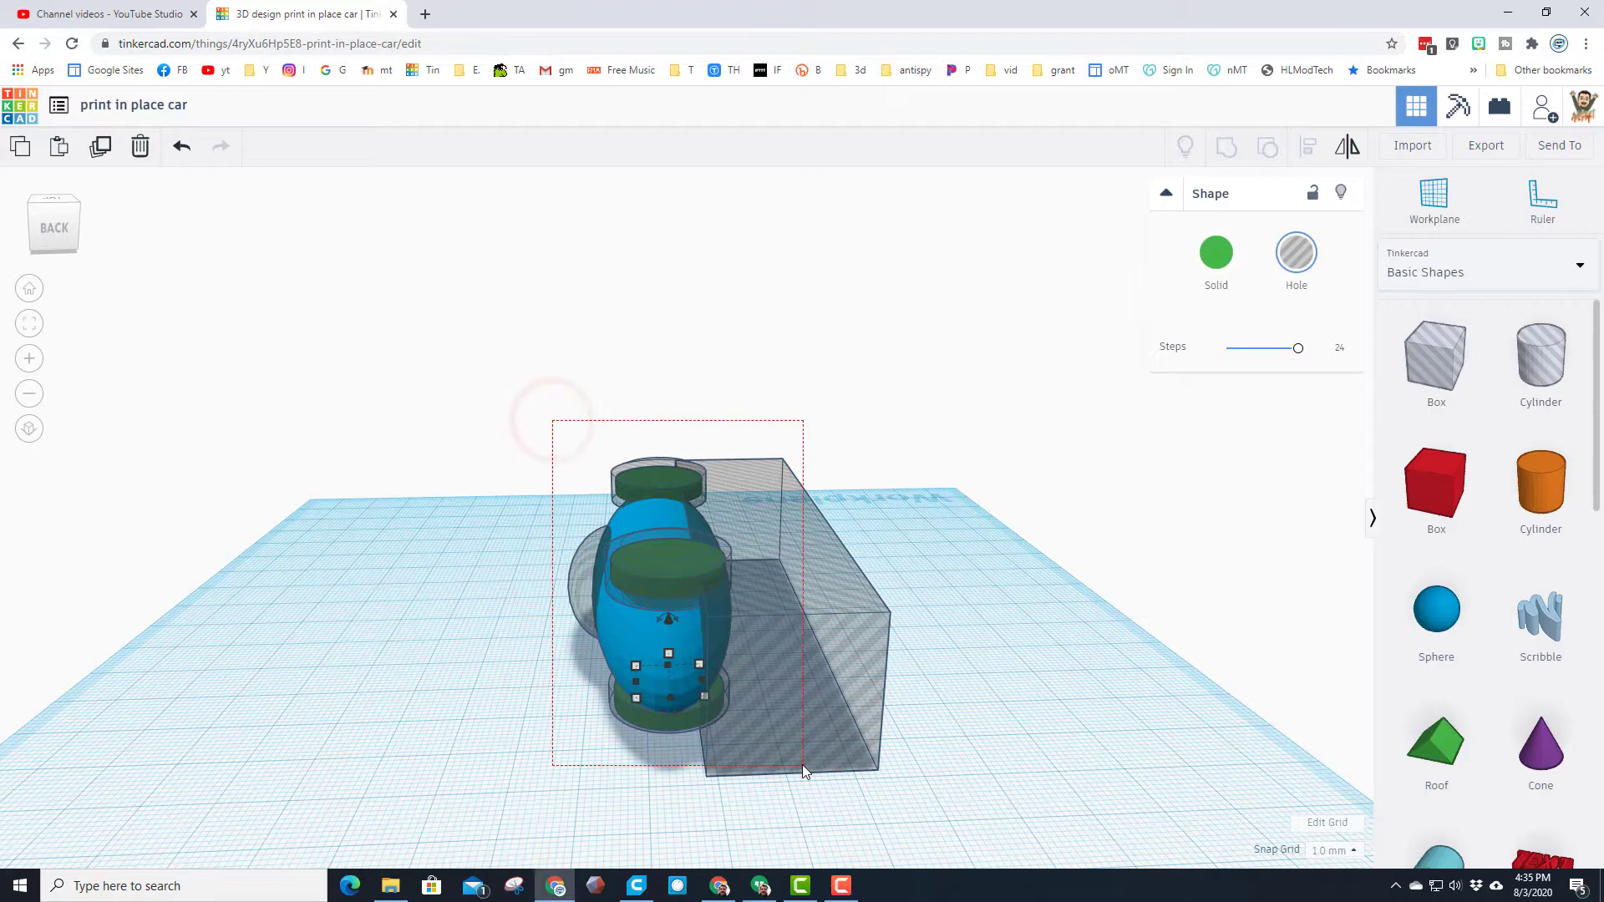
drag(802, 765, 802, 765)
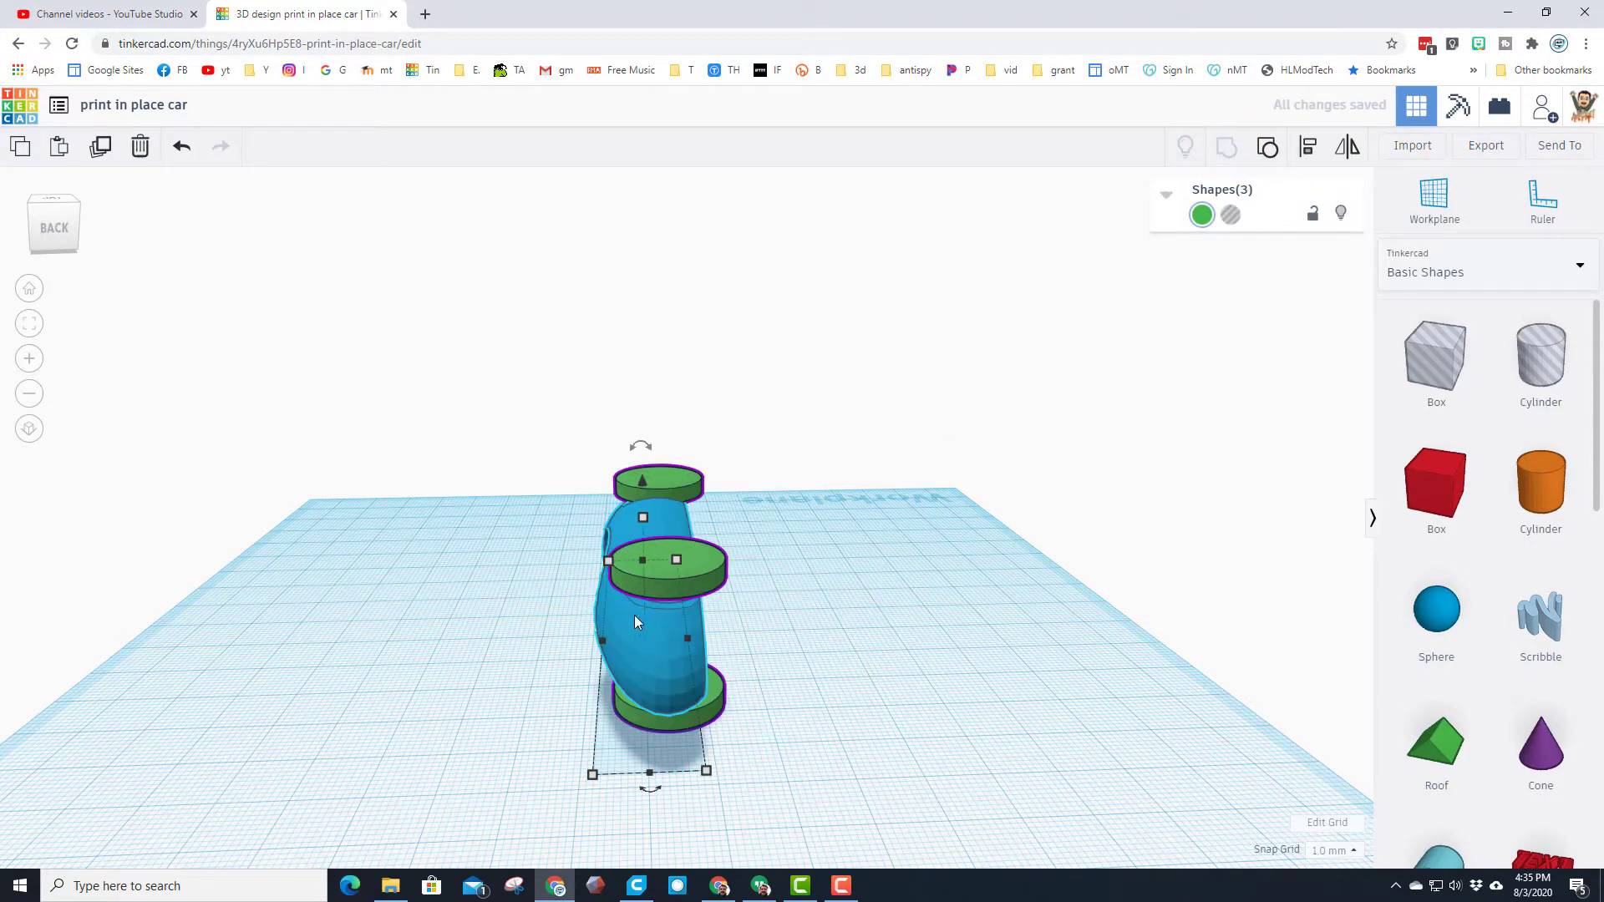
right_drag(634, 618, 832, 633)
click(803, 546)
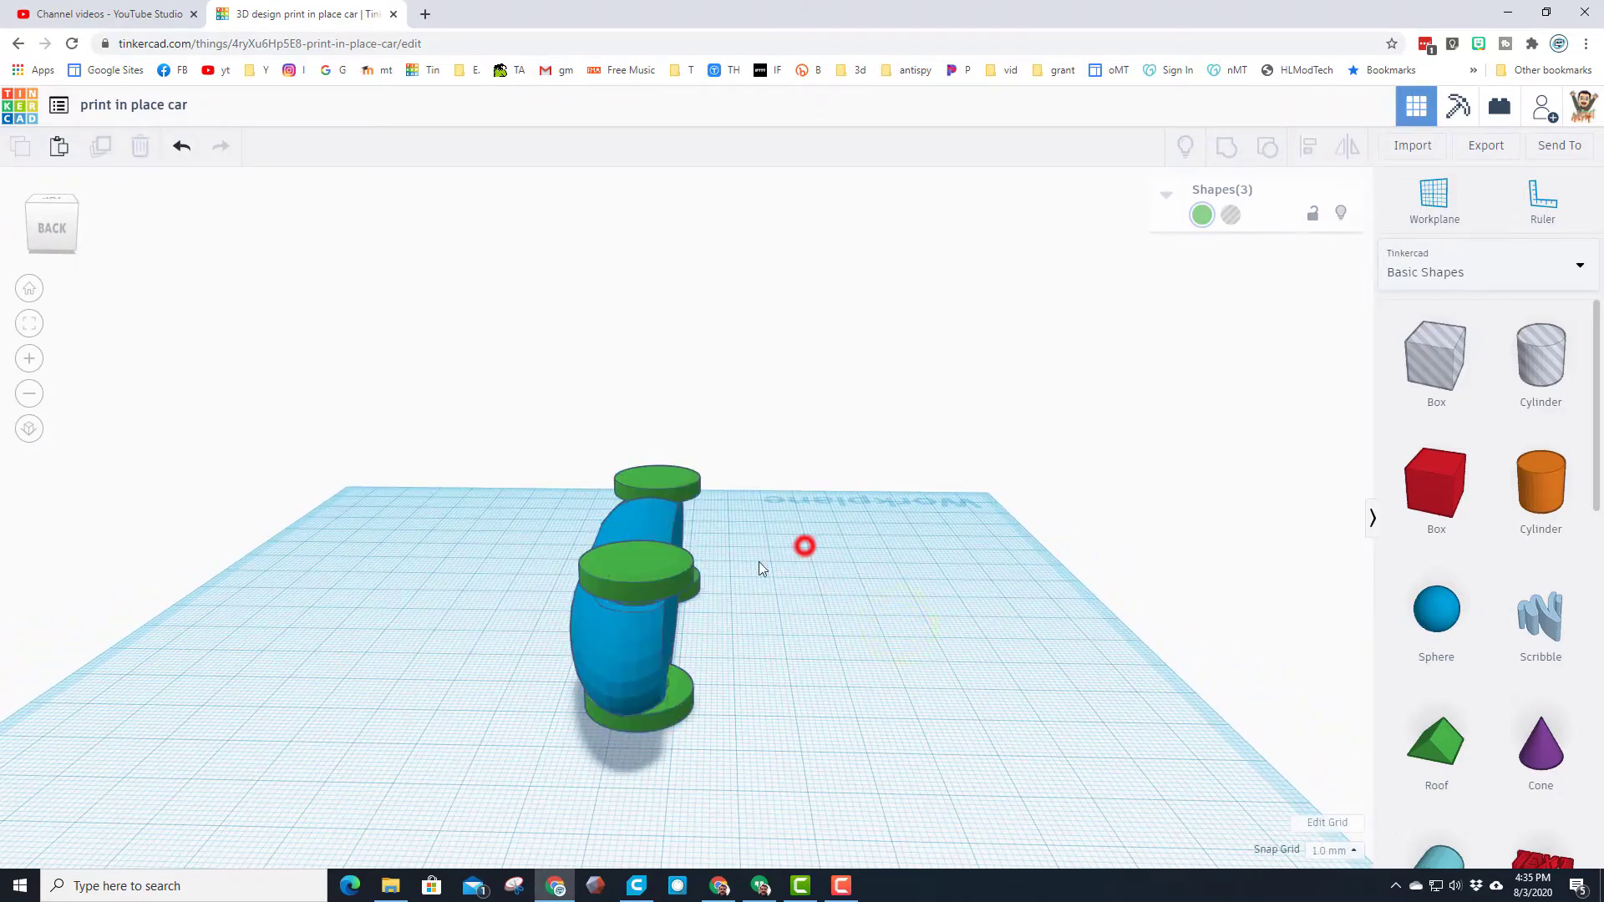
right_drag(900, 555, 478, 507)
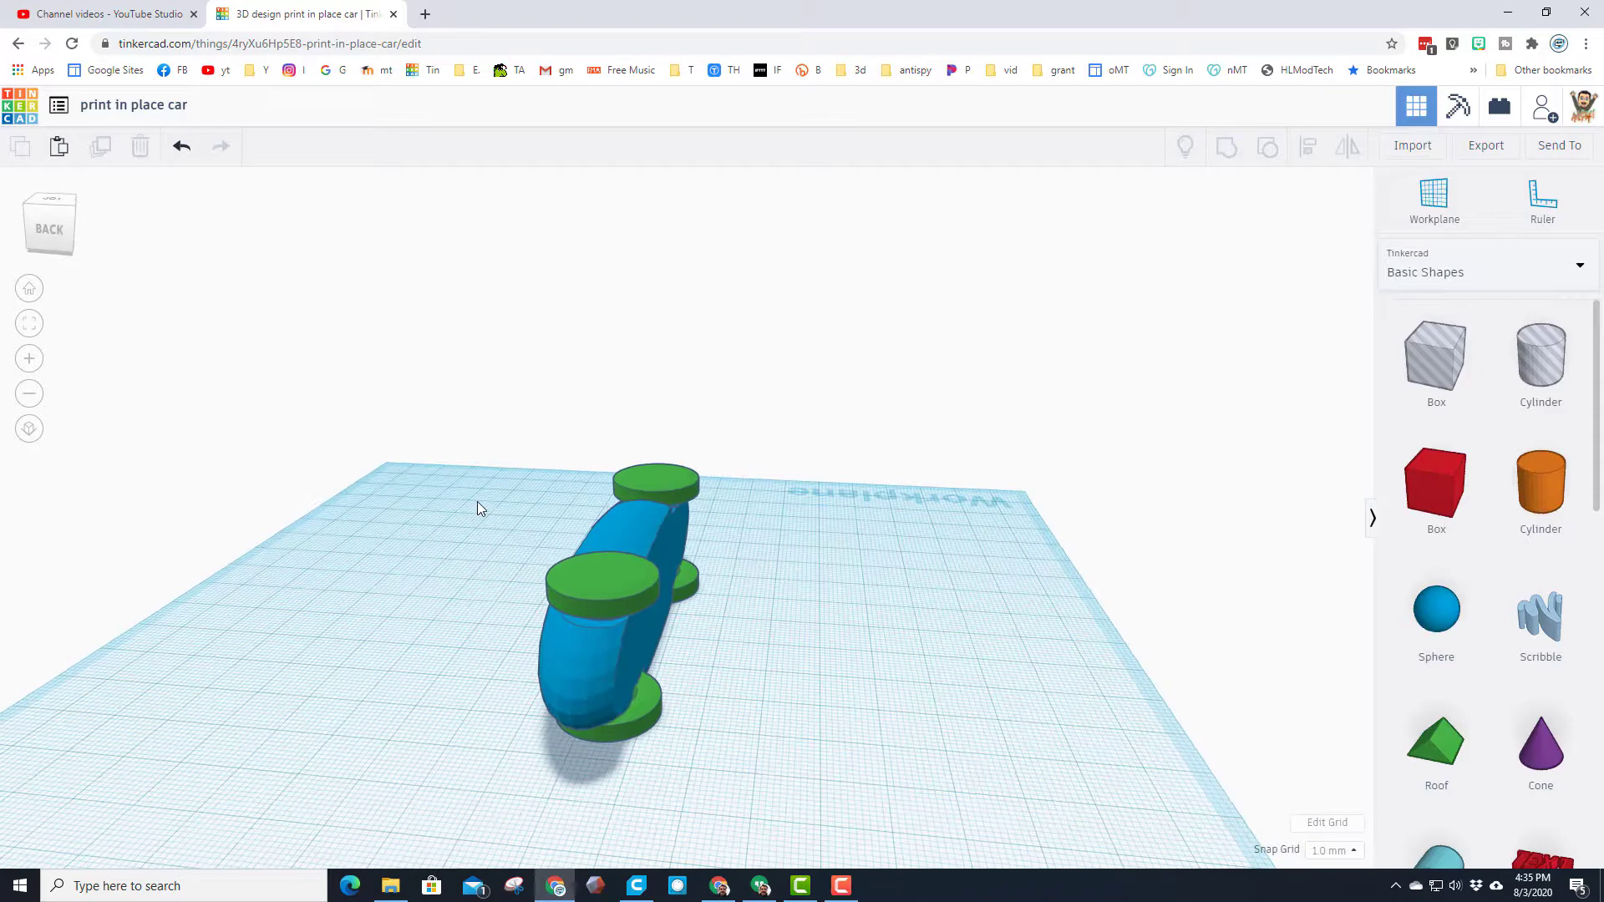
- Toggle the lock on the half car's front and rear wheel pairs
click(600, 586)
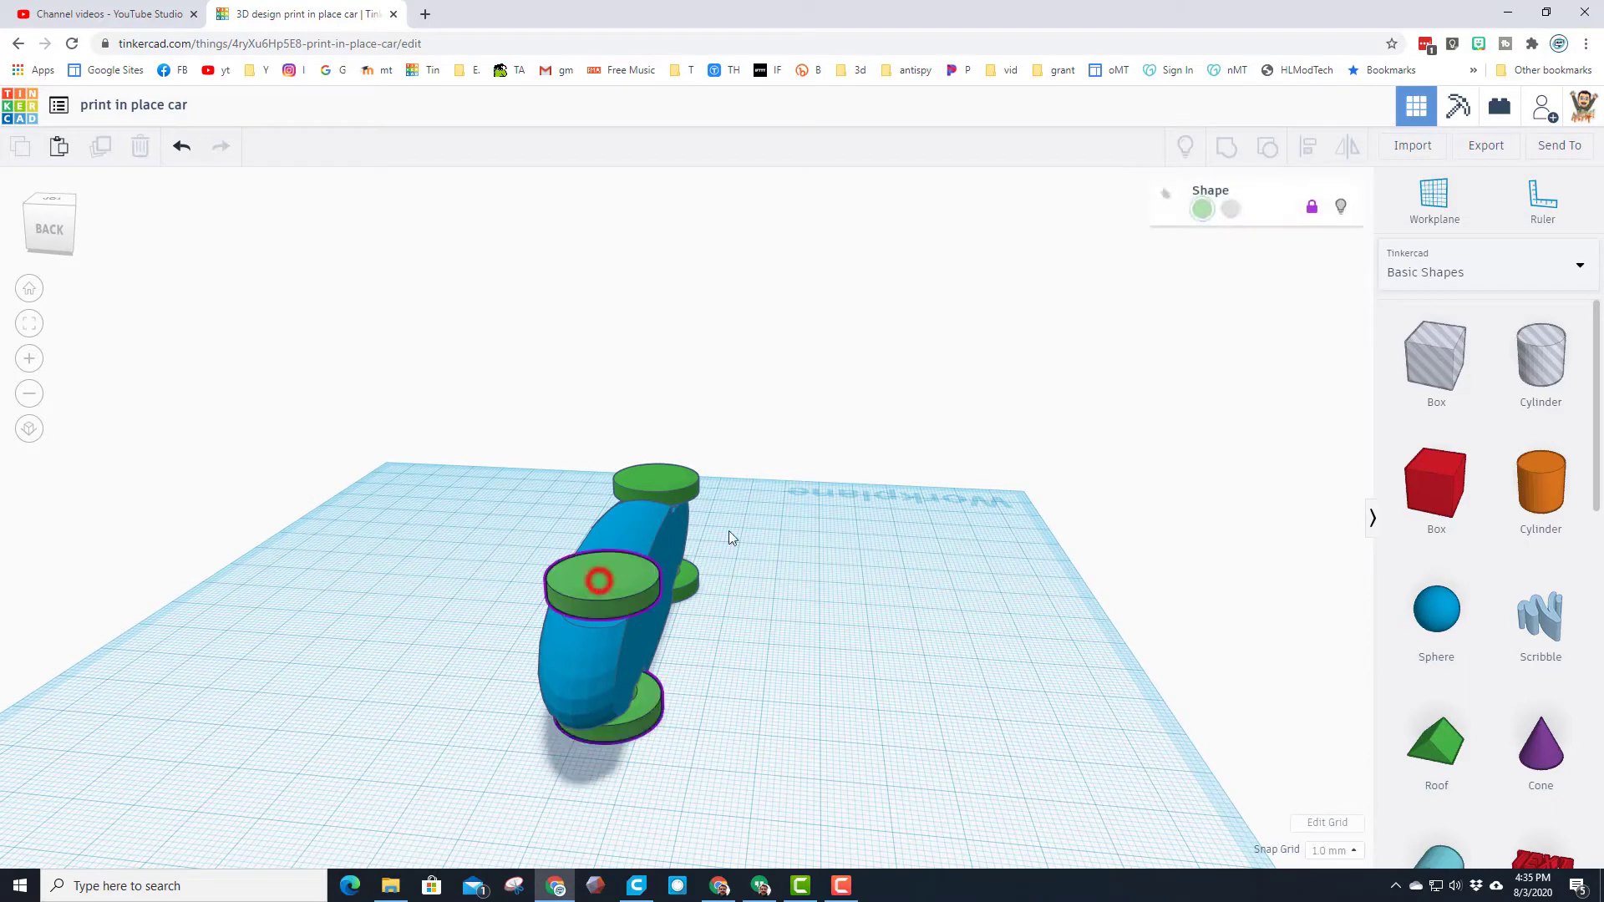
click(1312, 214)
click(678, 475)
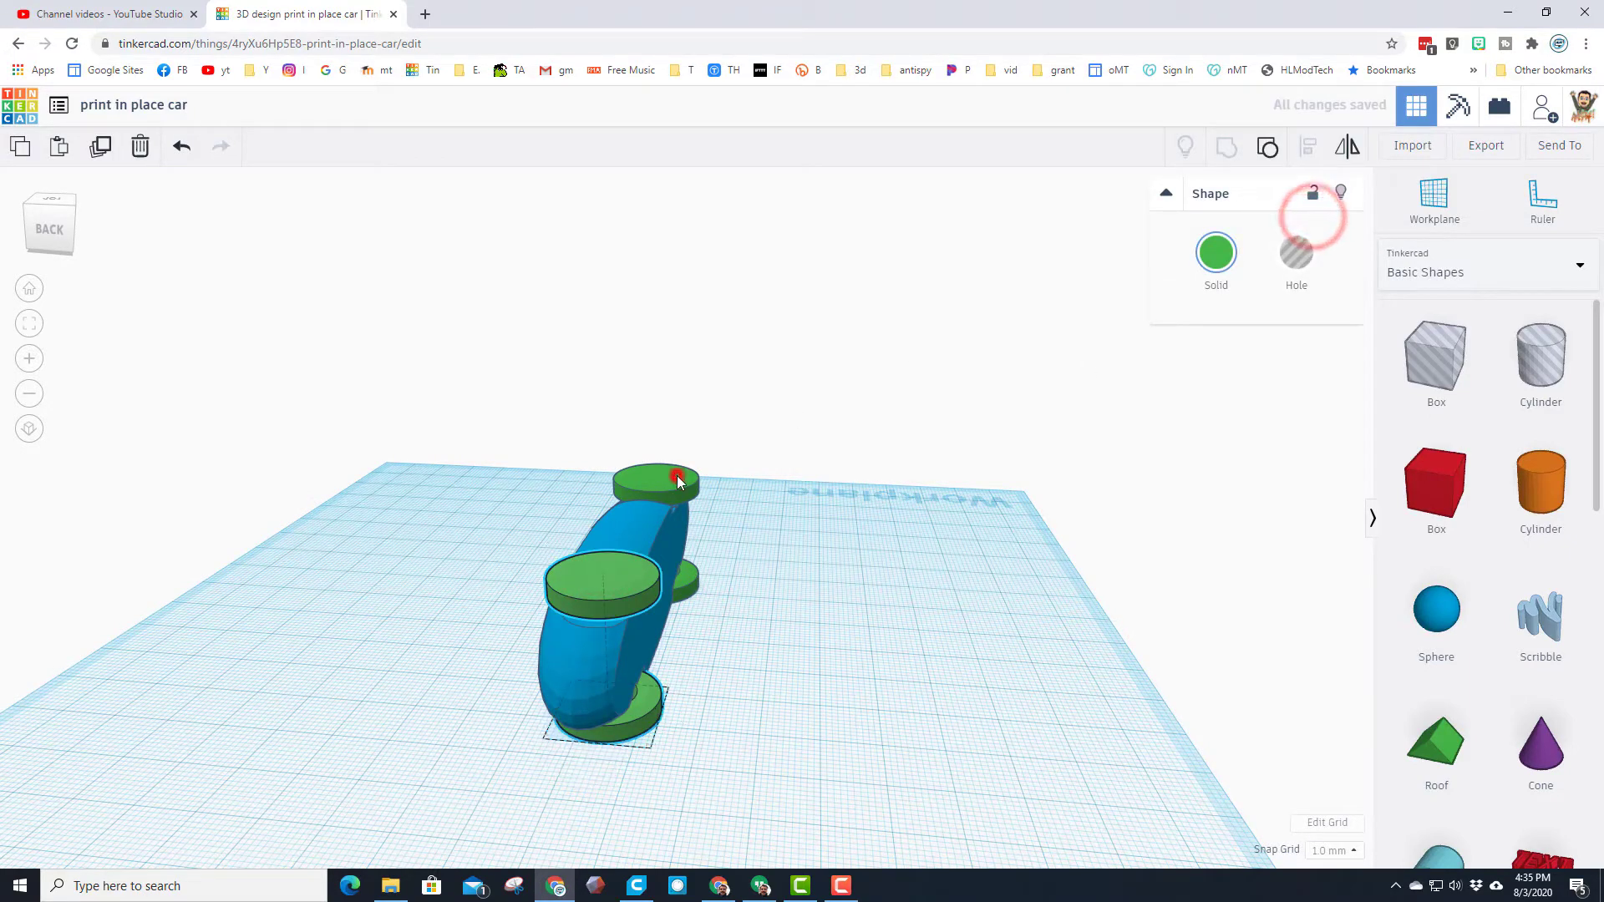
click(1313, 214)
click(633, 411)
- Duplicate the whole half car and nudge the copy to the right
drag(490, 448, 743, 735)
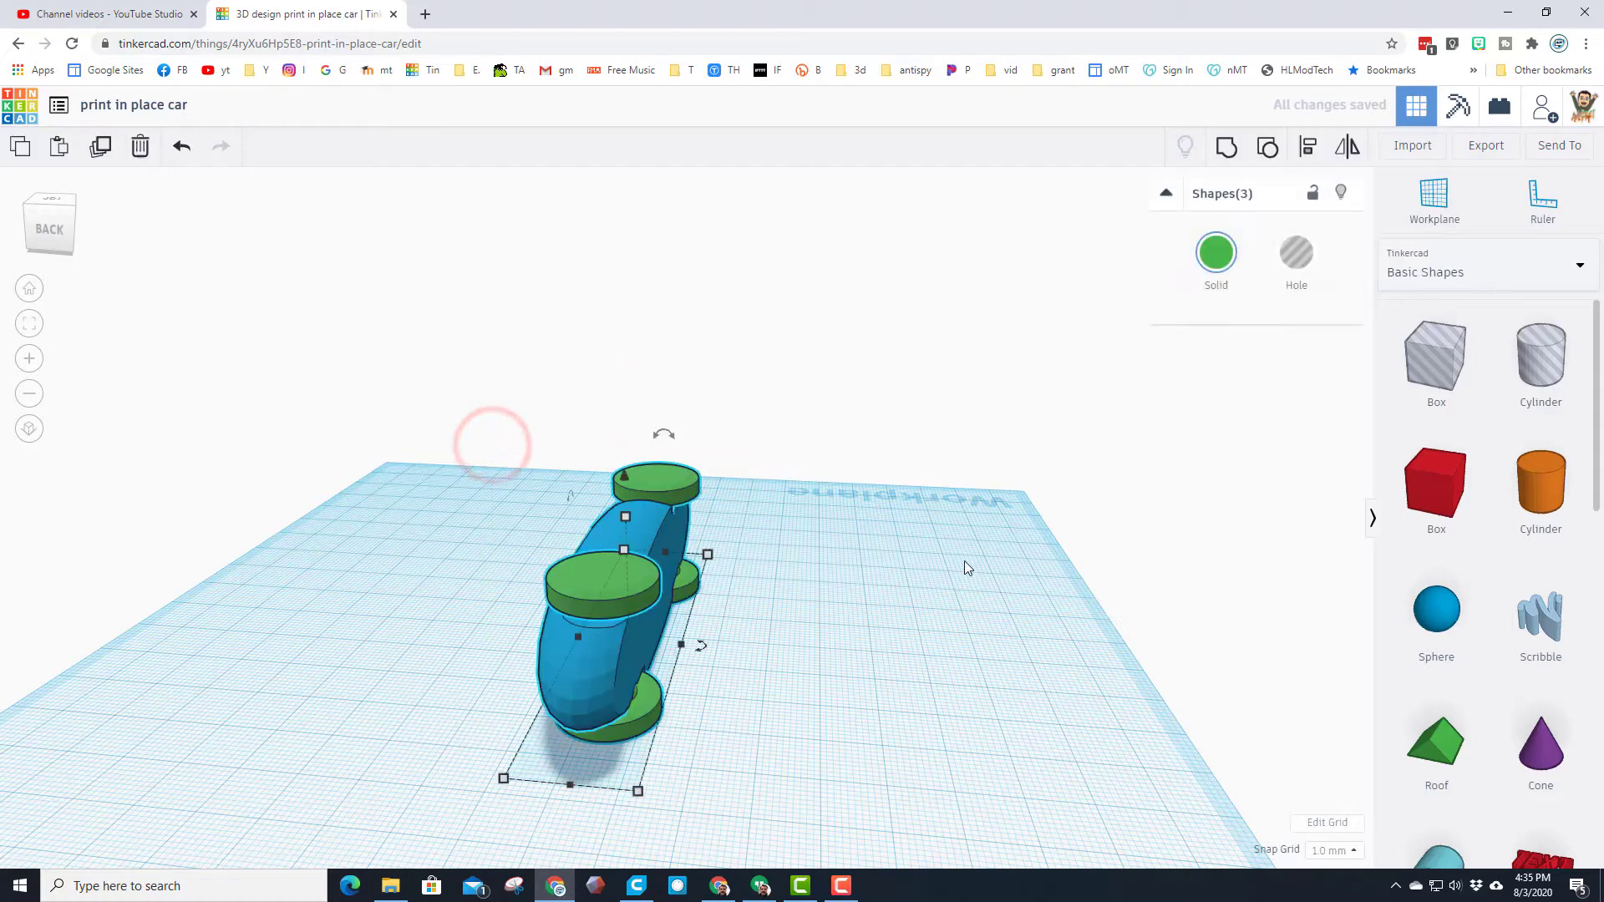
click(101, 148)
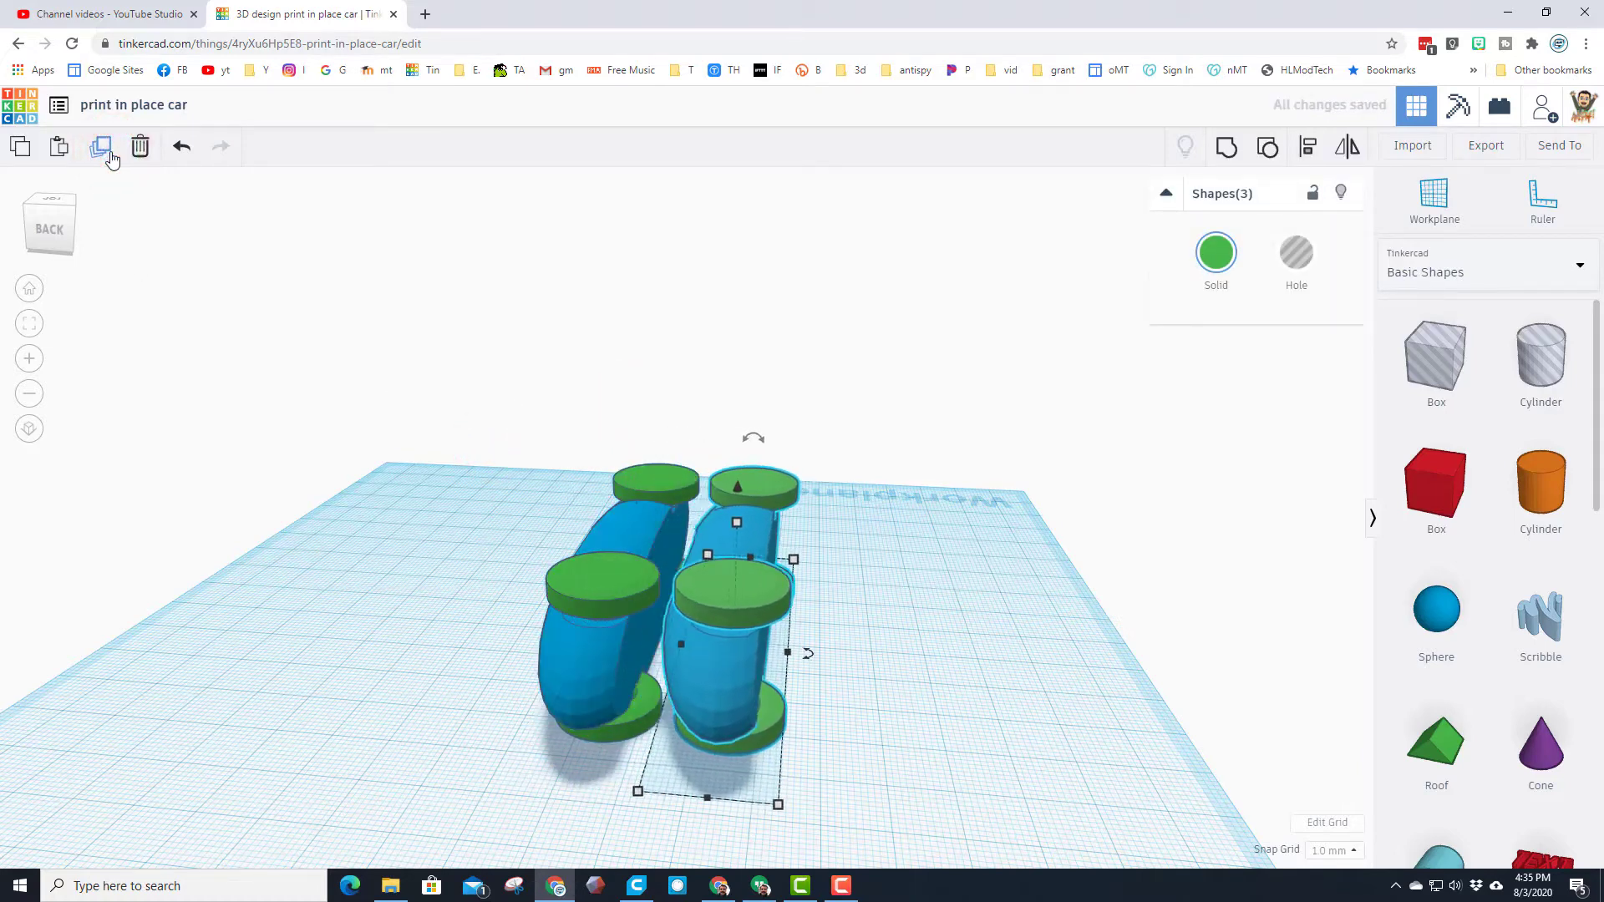
key(Right)
key(Right)
key(Right)
key(Right)
key(Right)
key(Right)
key(Right)
key(Right)
key(Right)
key(Right)
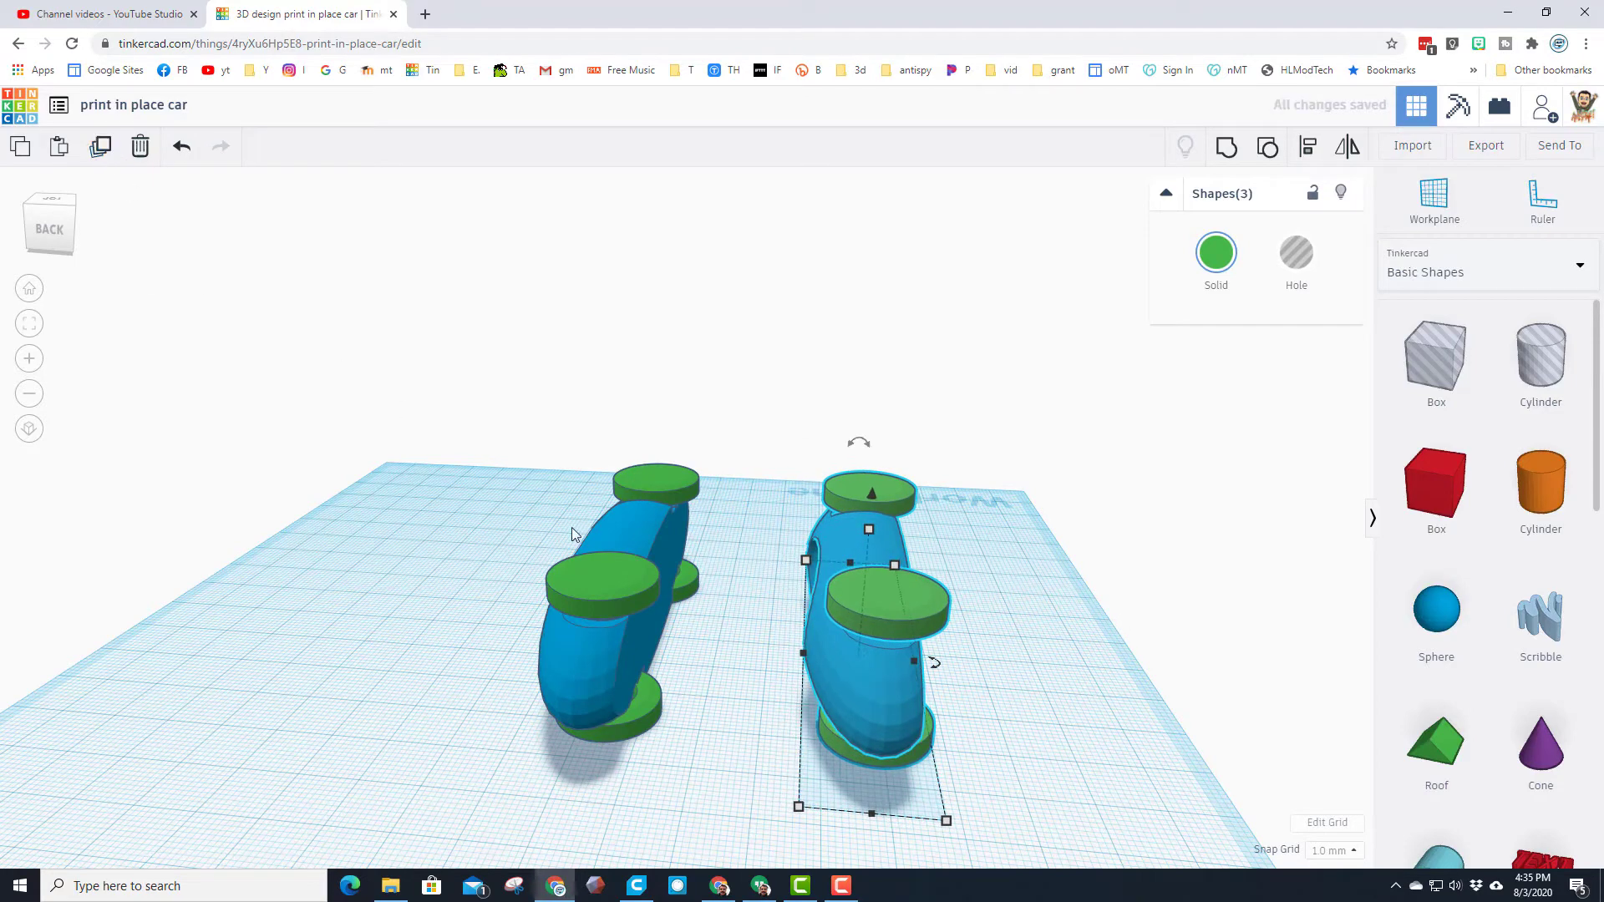
- Lock the left car's rear and front wheels in place
click(692, 580)
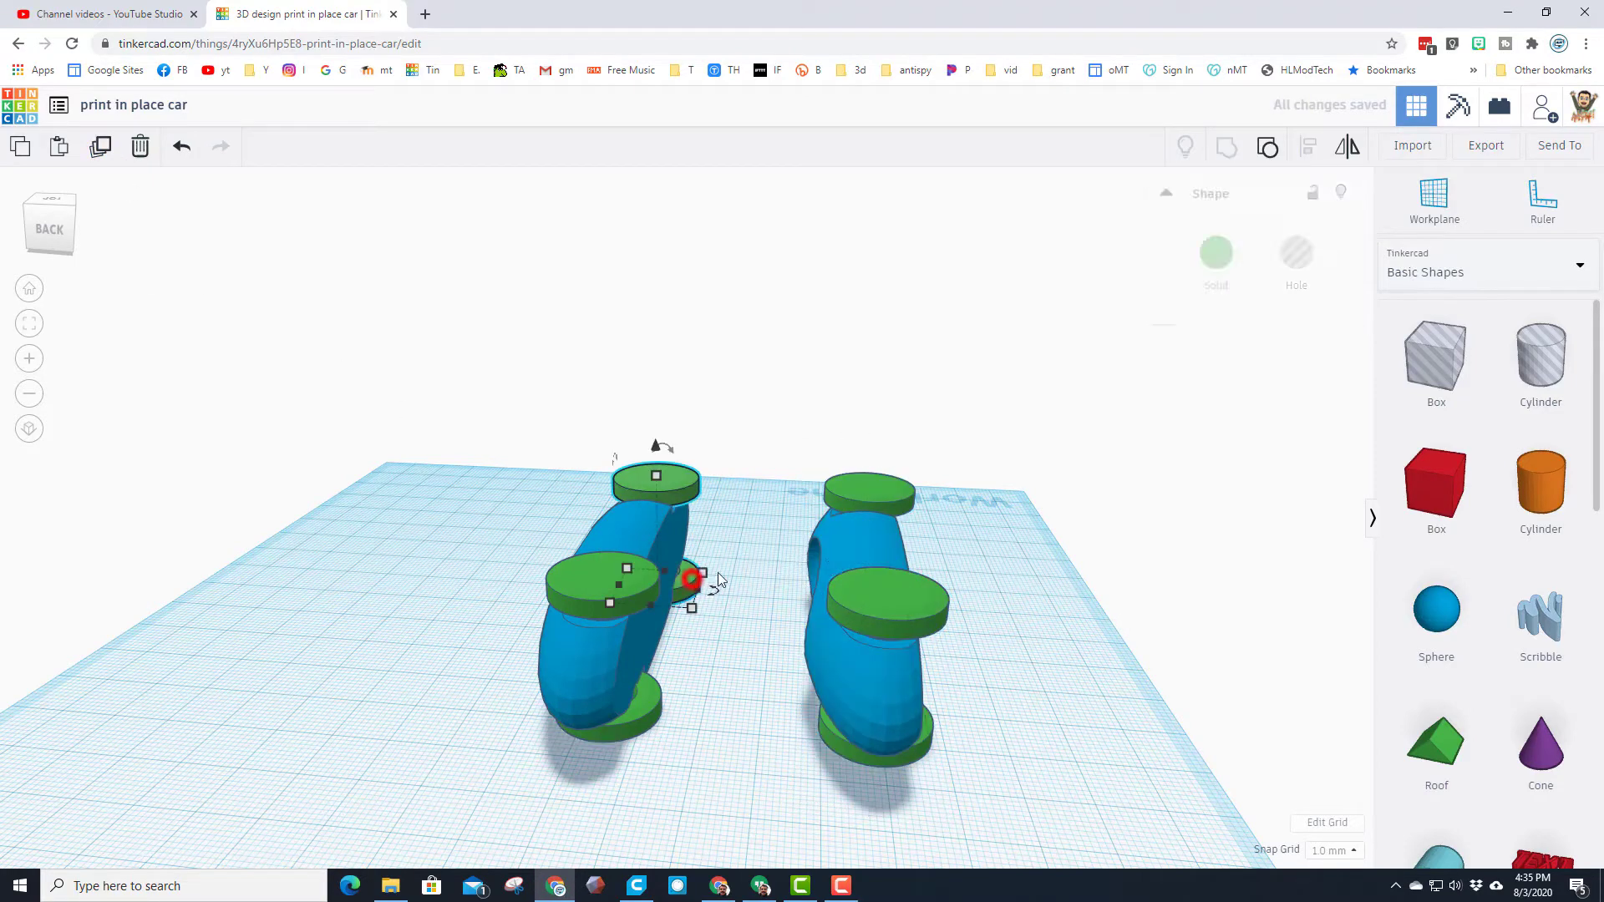
click(680, 481)
click(1319, 197)
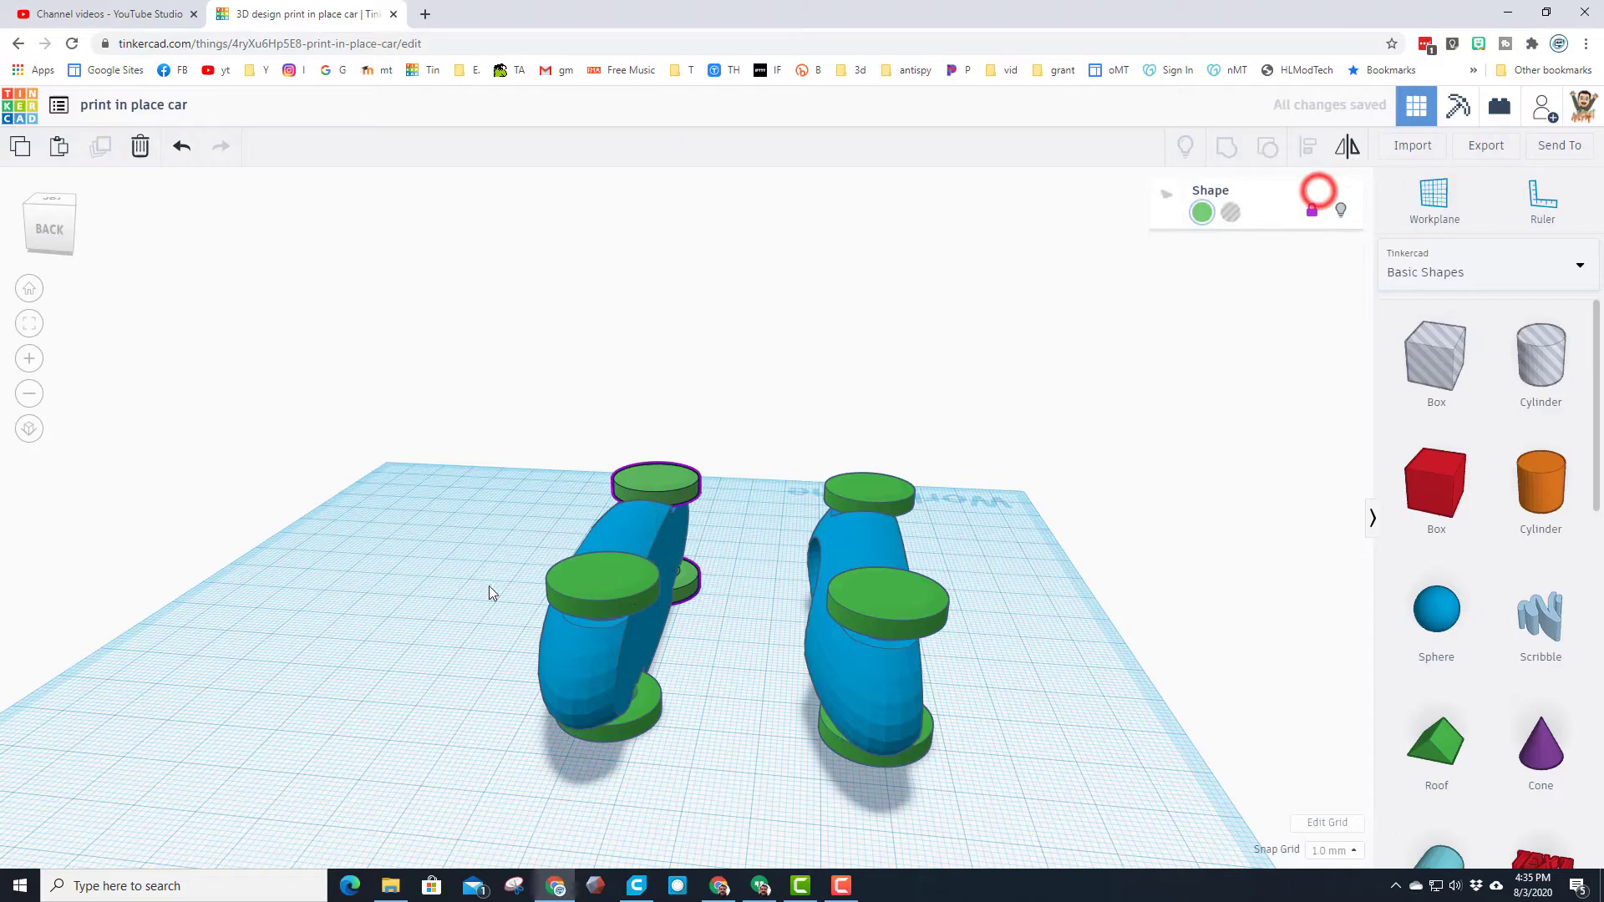
click(585, 582)
click(1319, 198)
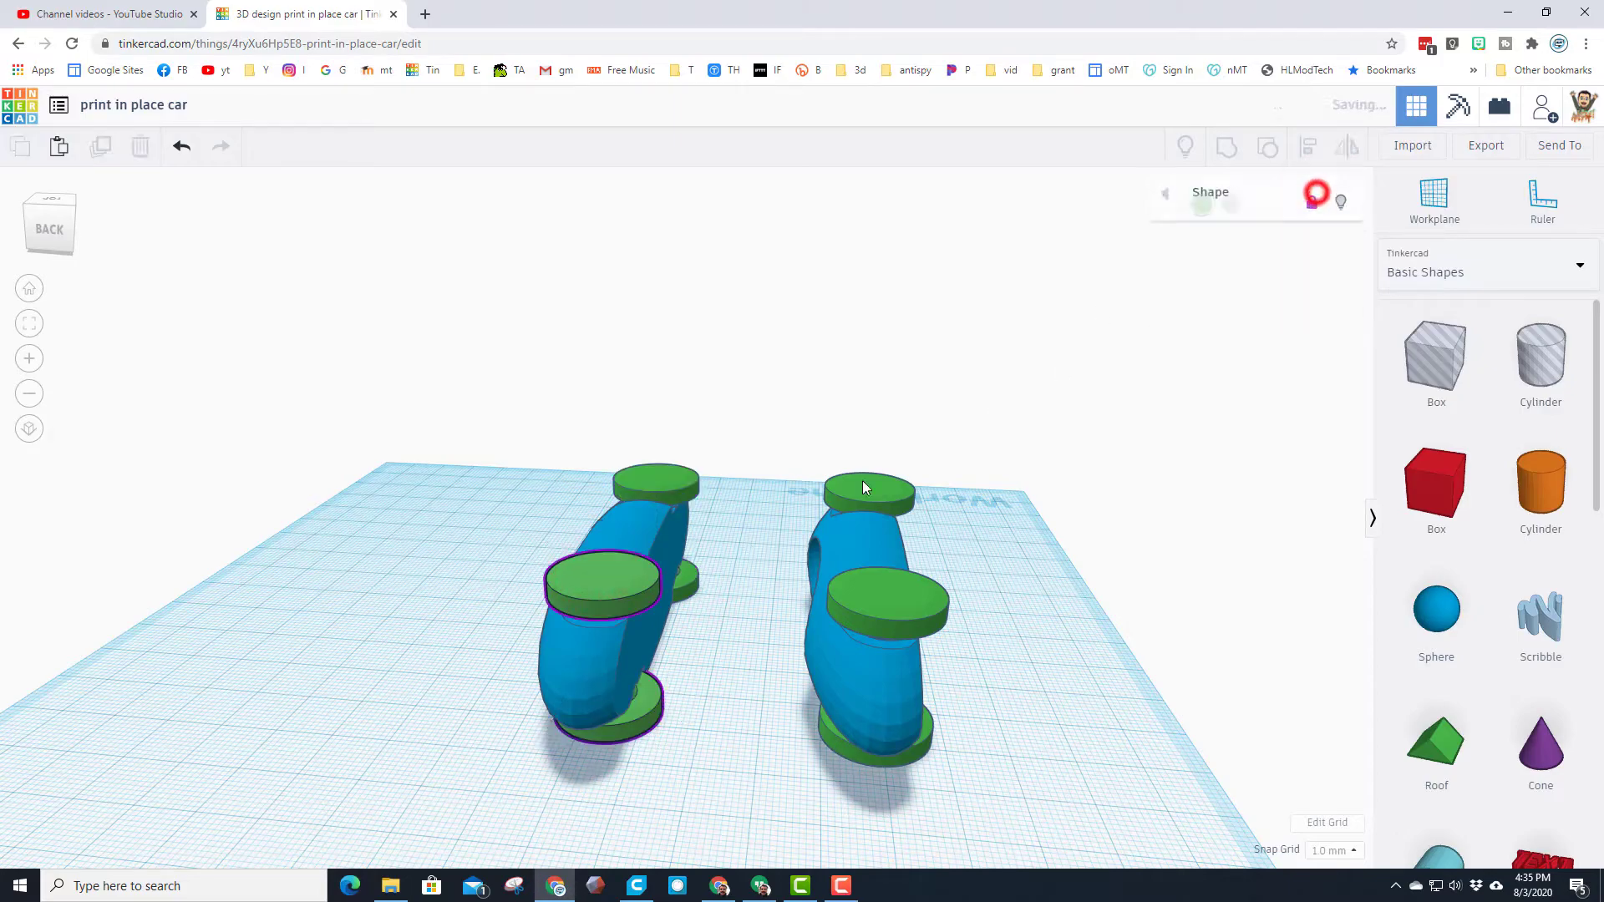
click(734, 546)
right_drag(650, 655, 528, 641)
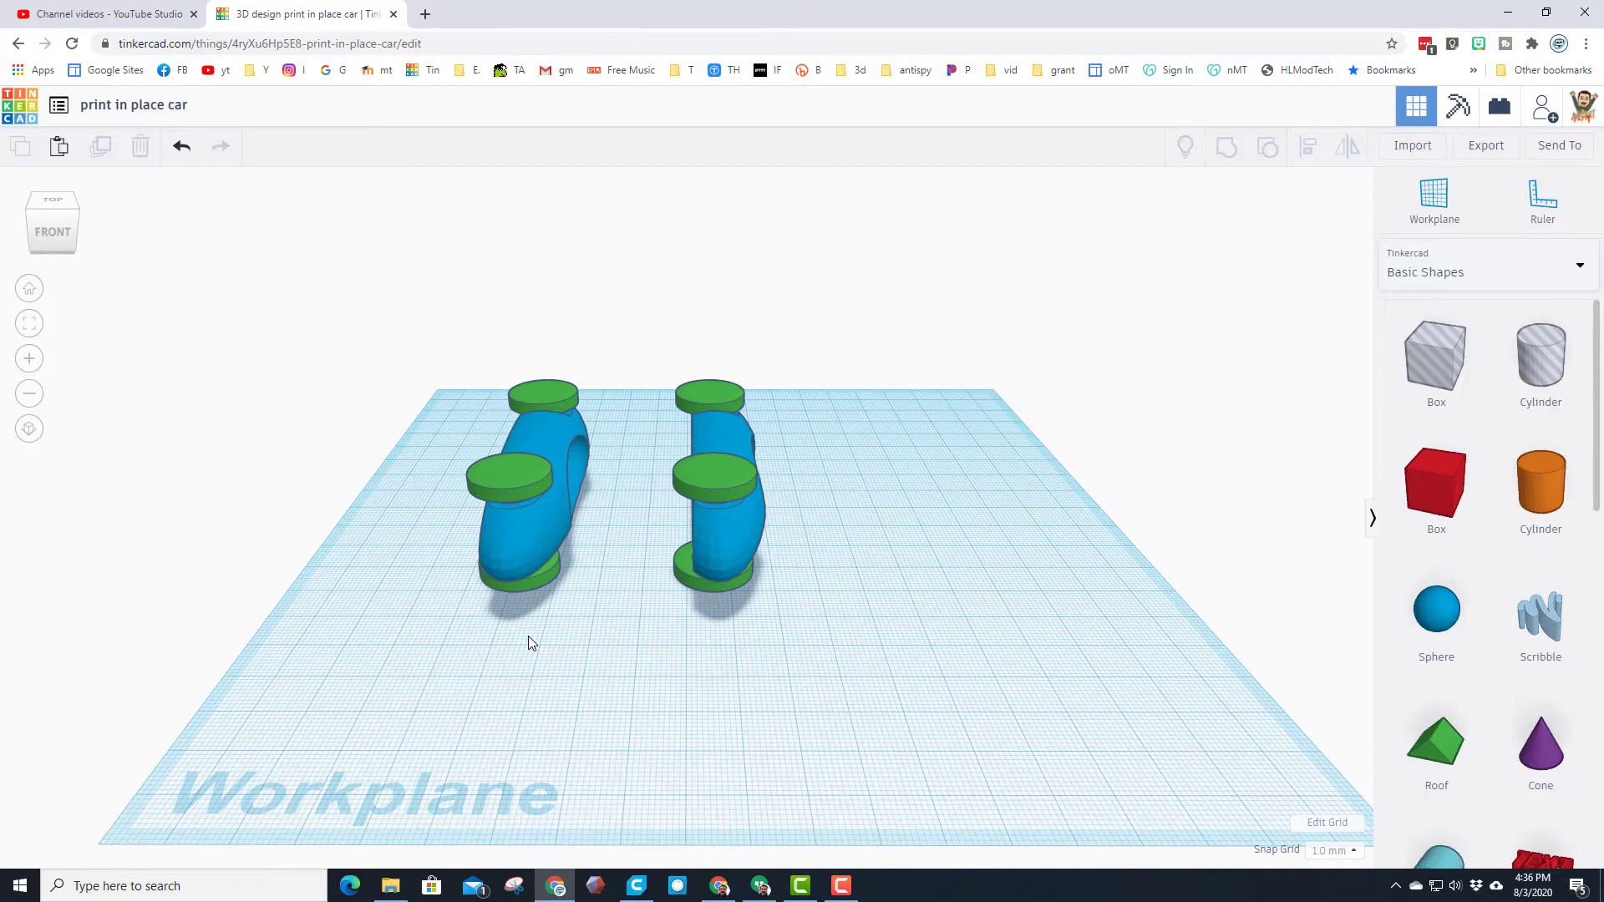
- Search the gallery for 'print in place car', sort by Latest, and open the first result
click(20, 109)
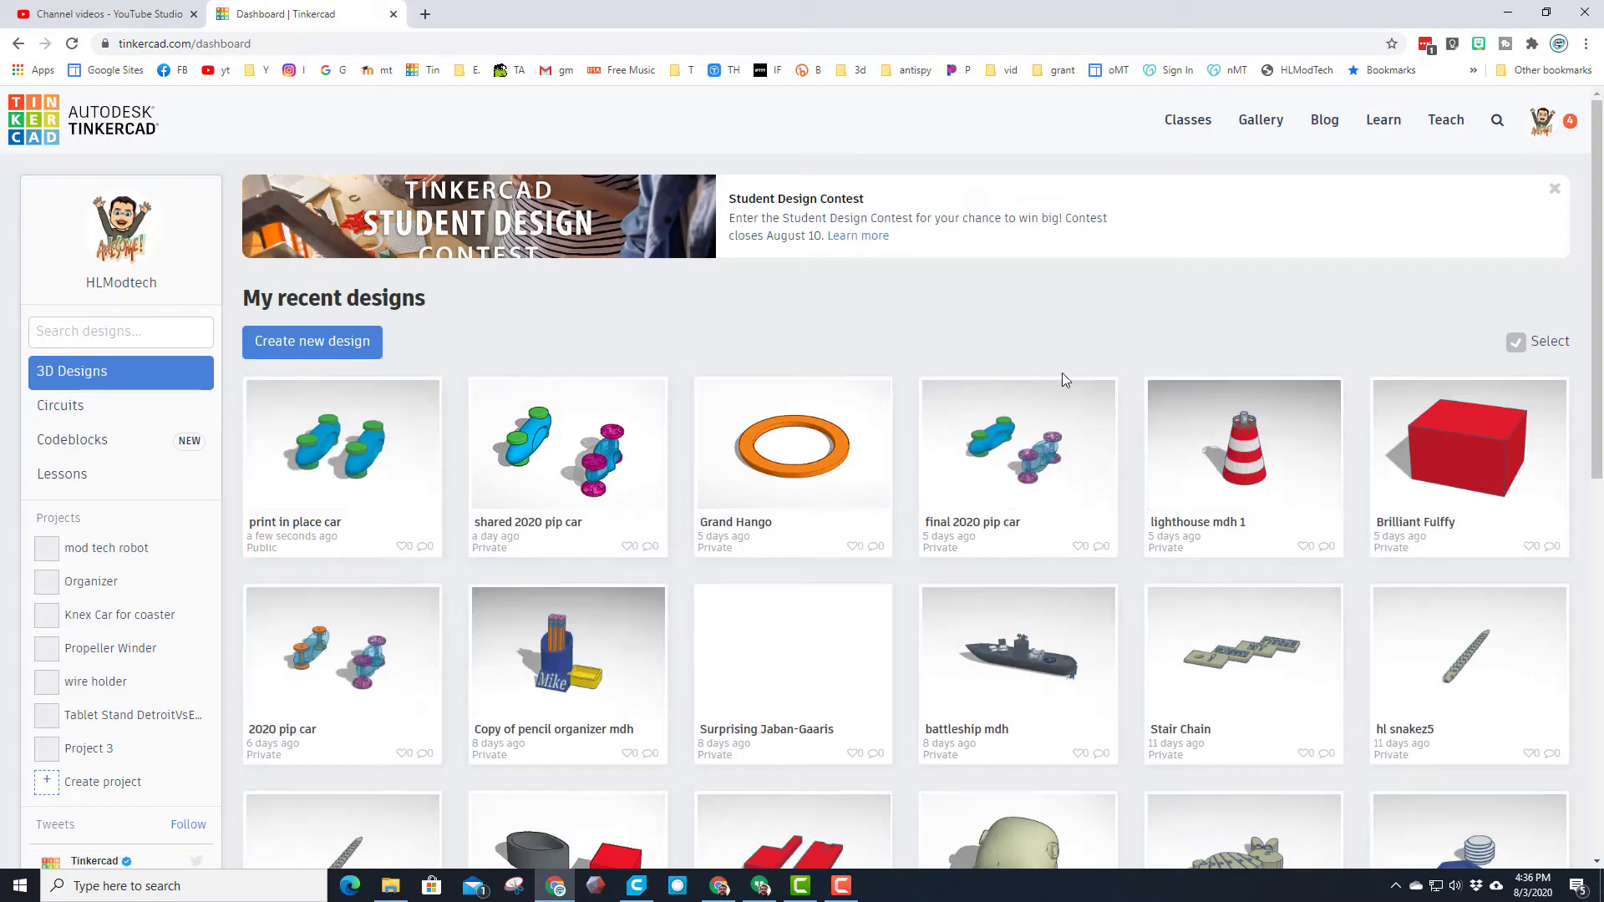
click(1496, 121)
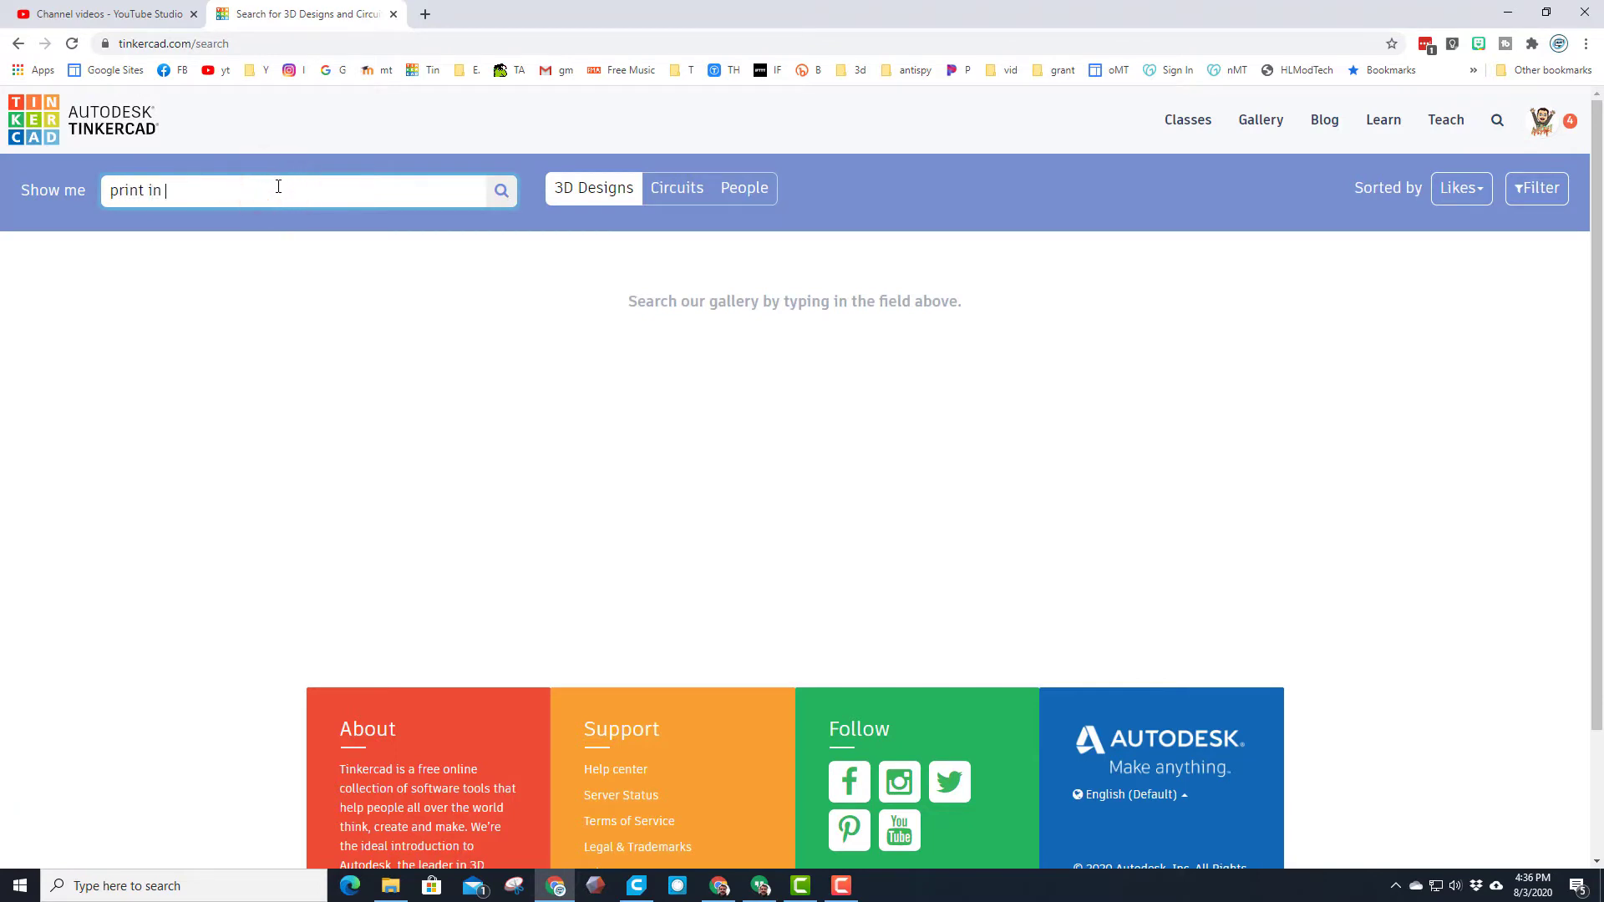
key(Return)
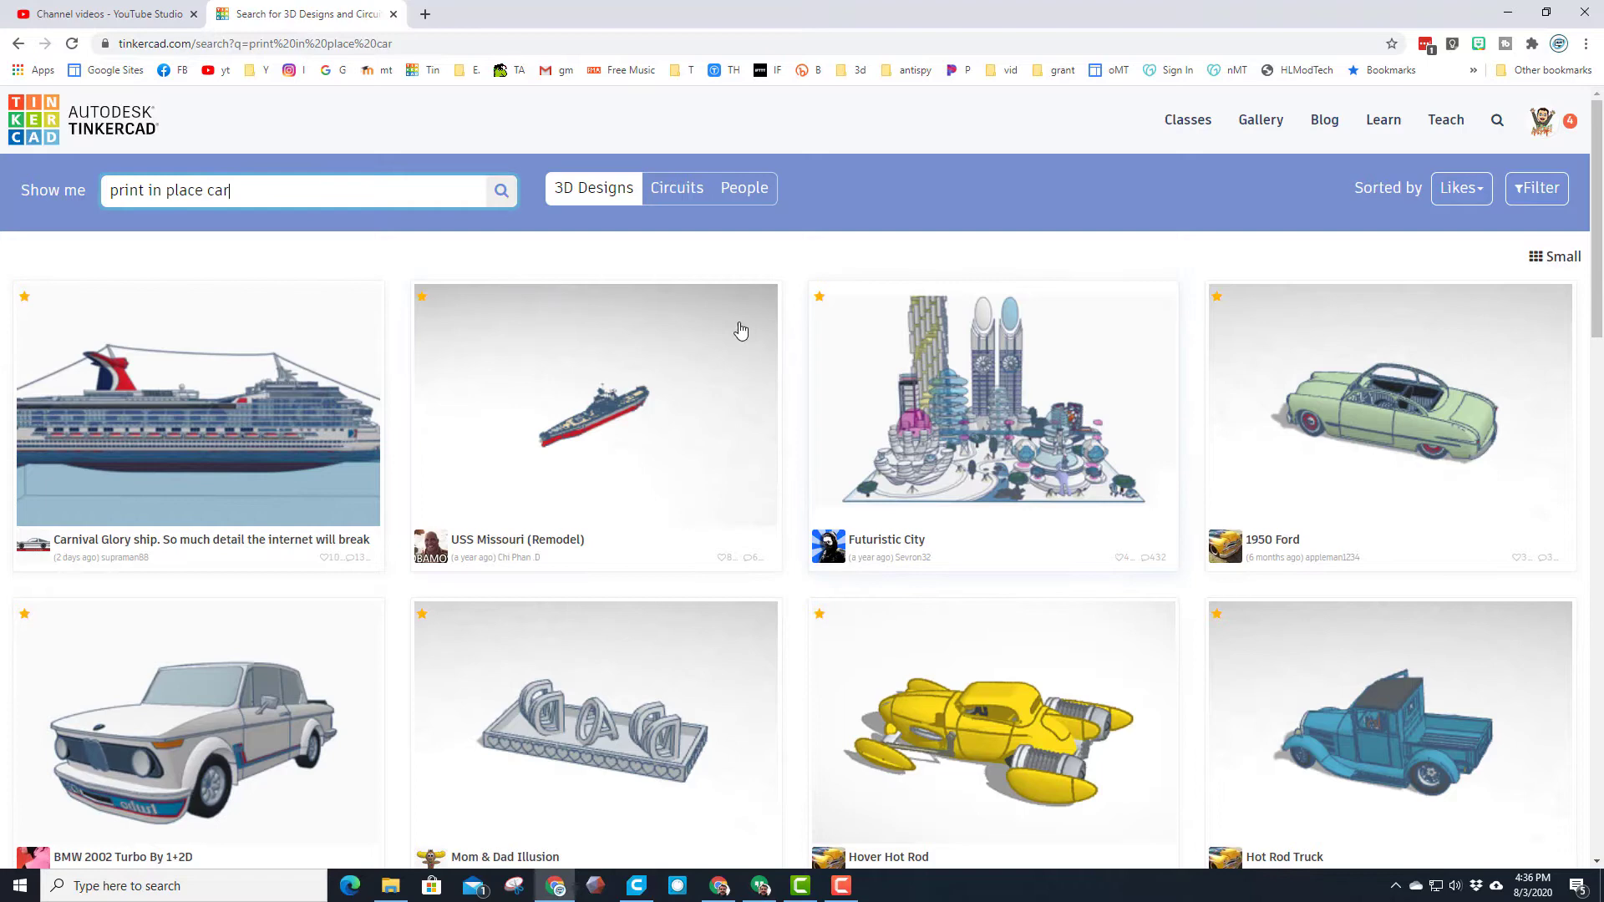
click(1465, 192)
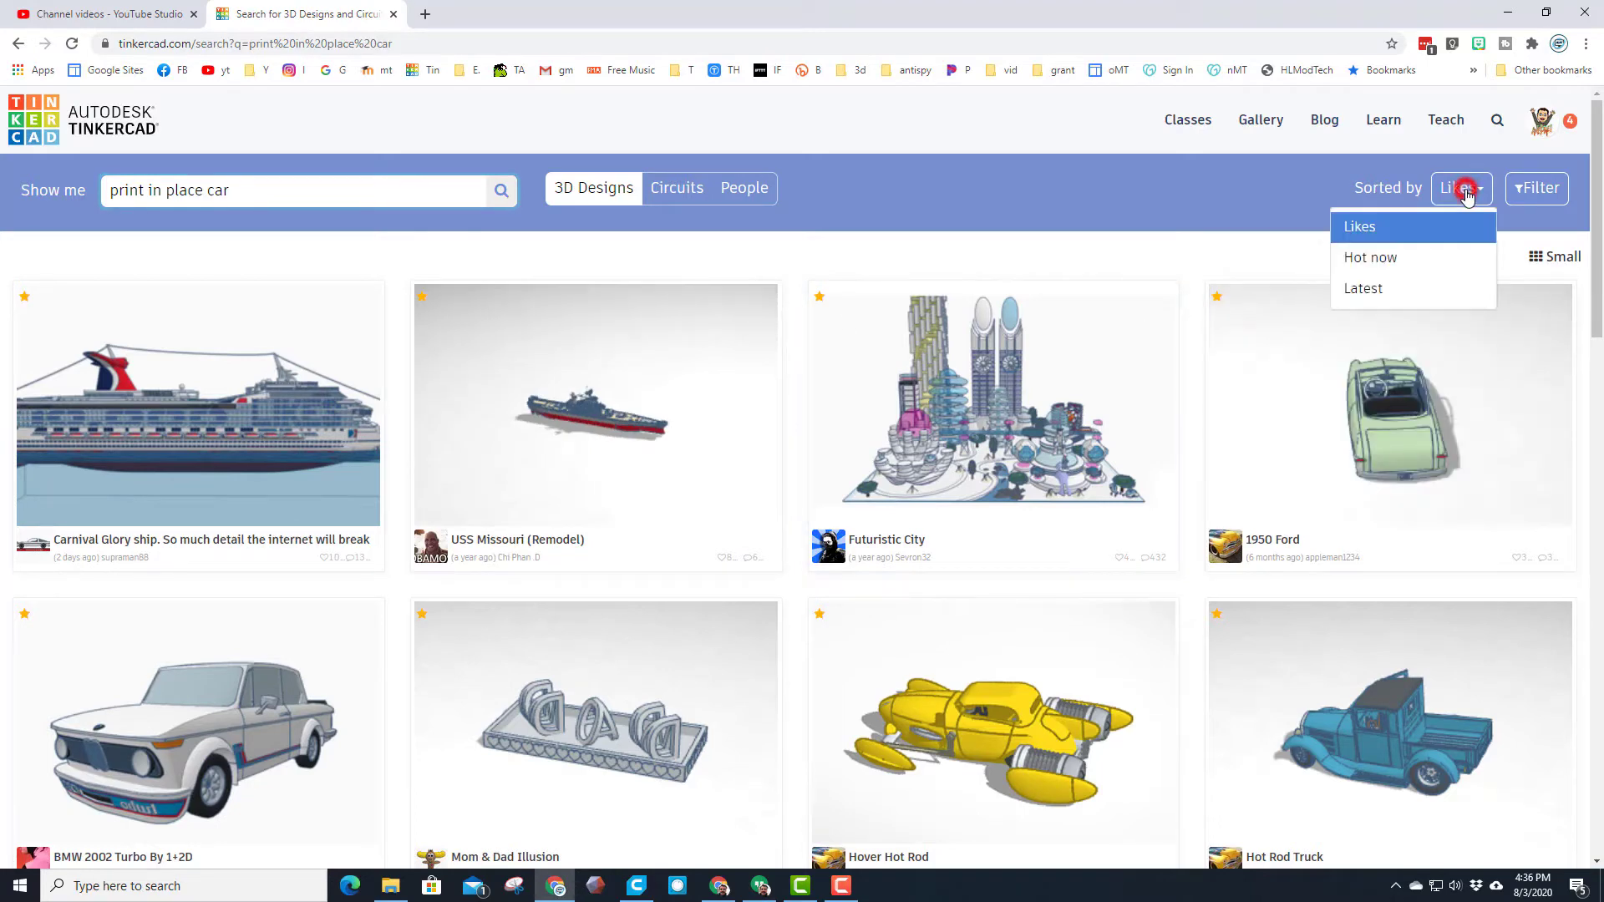
click(1371, 290)
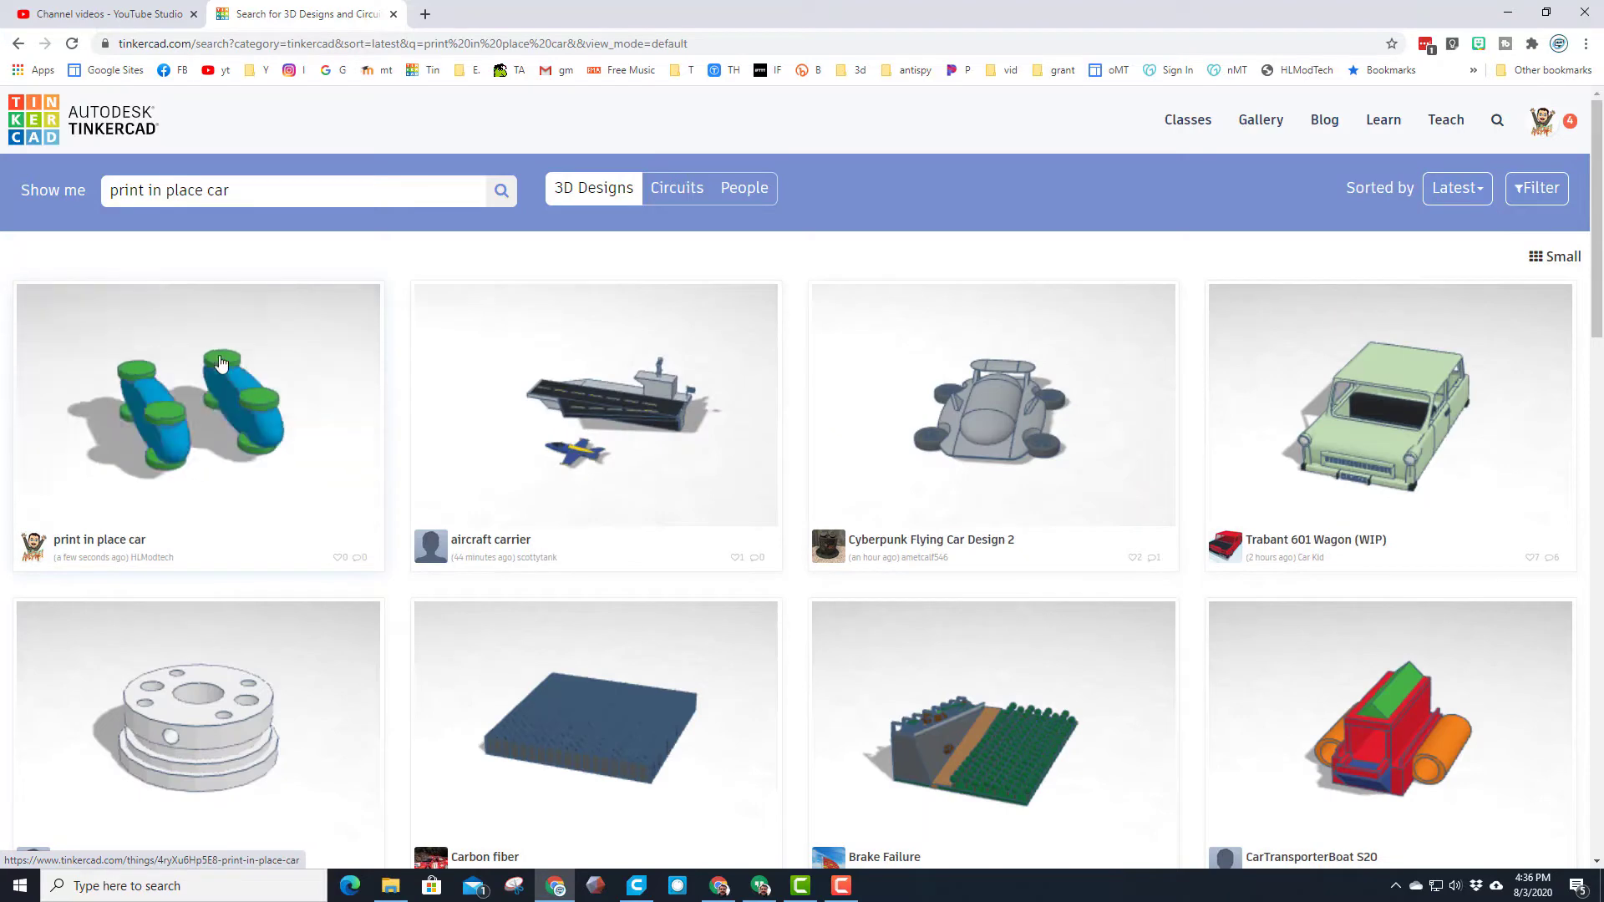
click(161, 445)
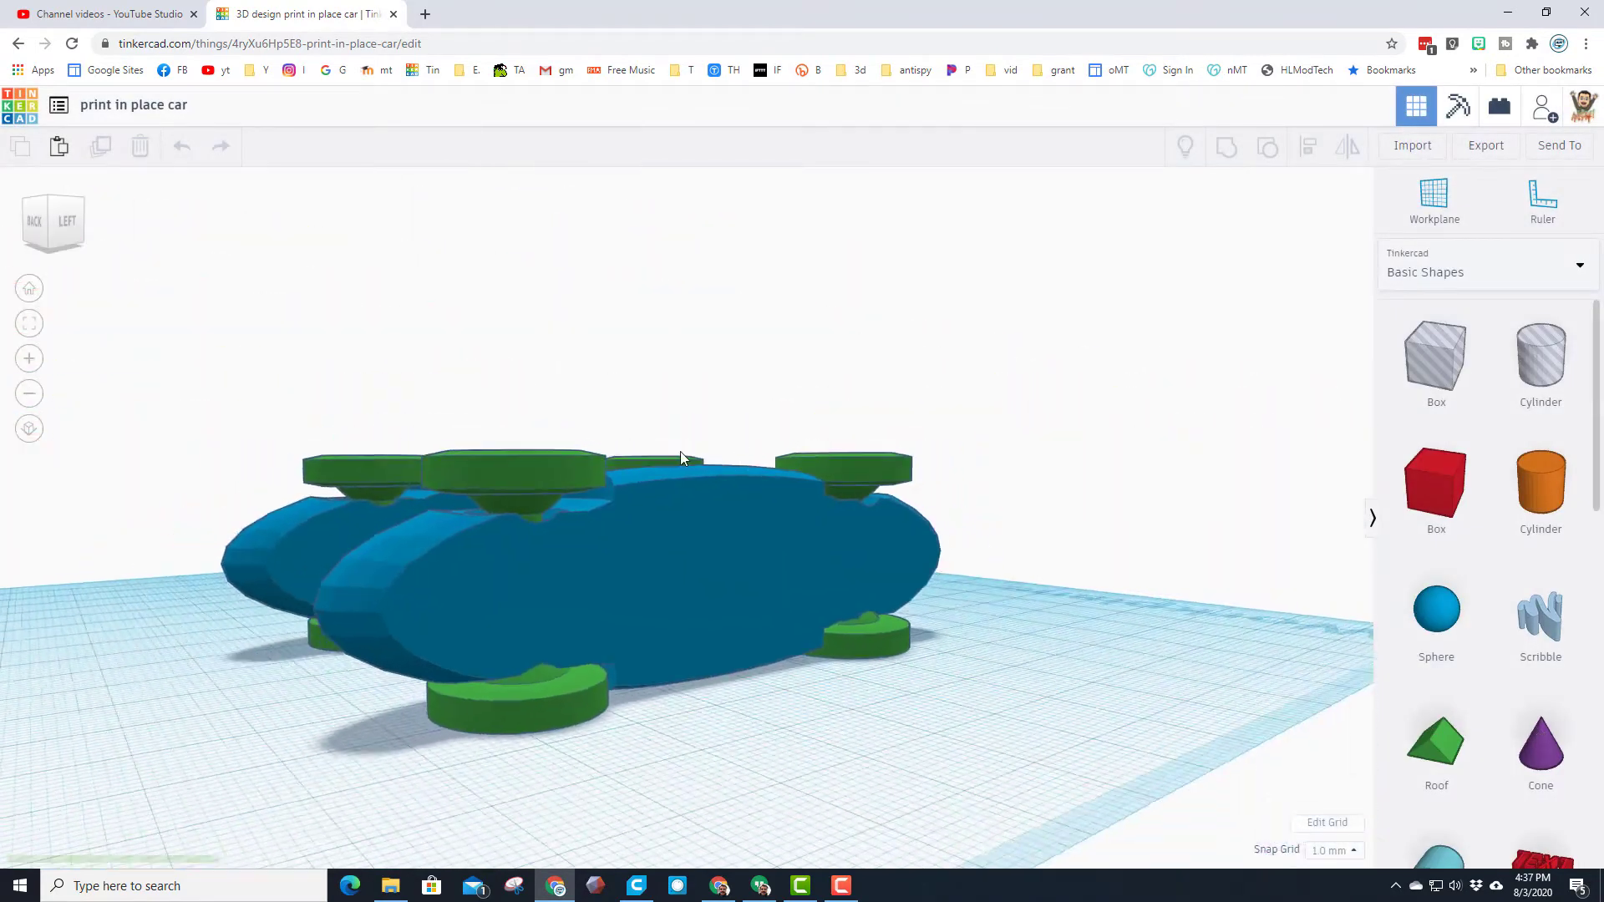
- Select every part of the right-hand half car and delete it
click(678, 448)
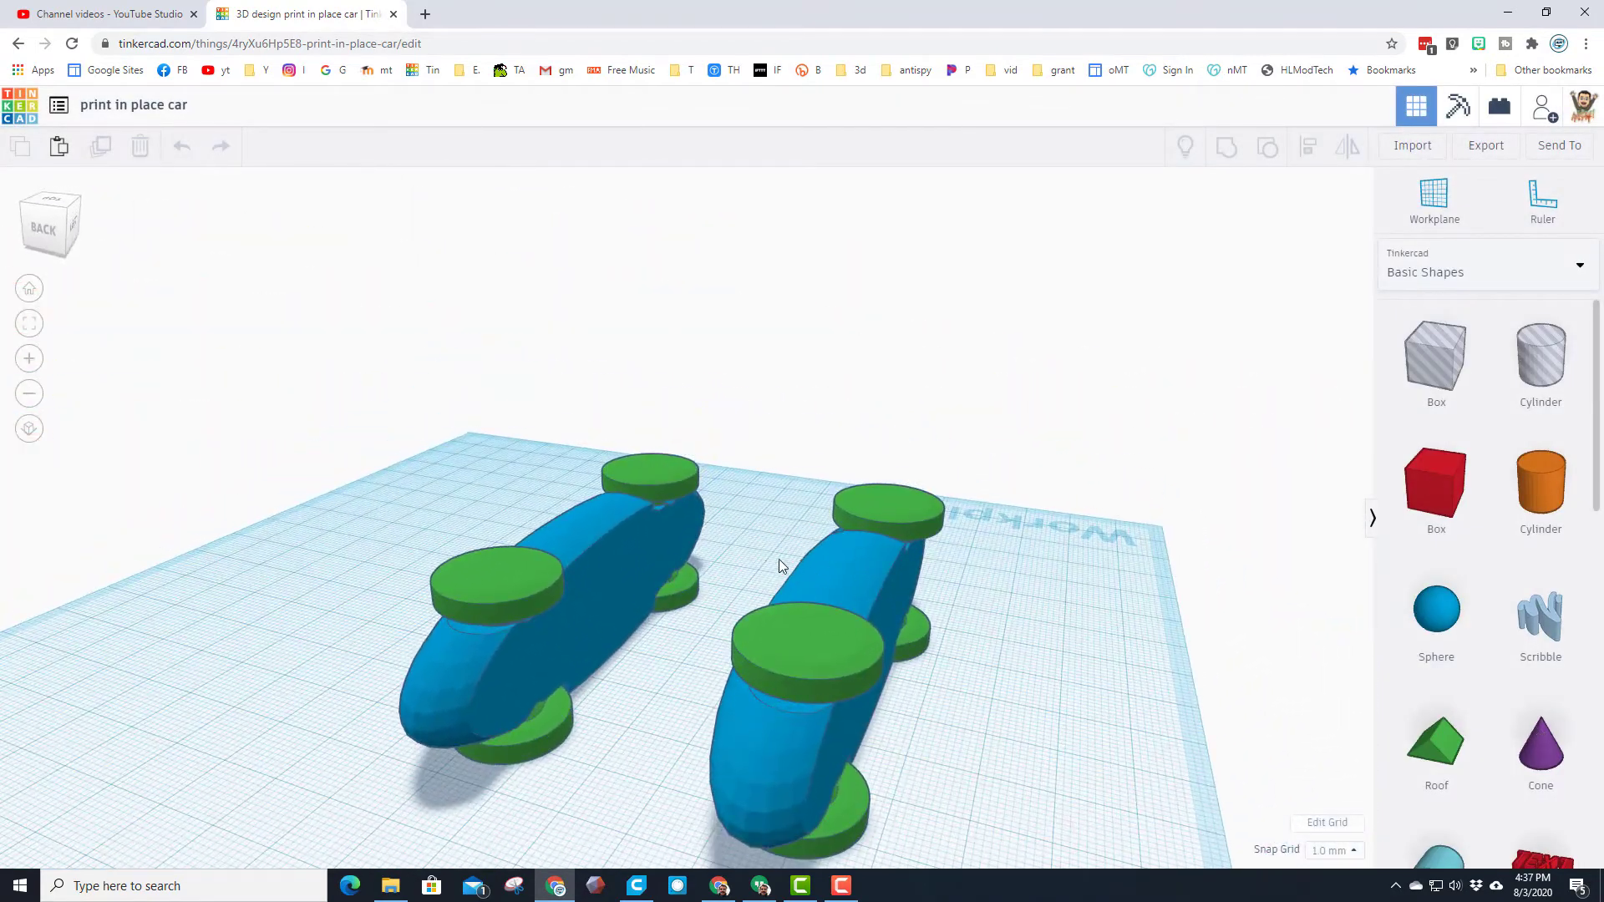
click(768, 580)
click(800, 495)
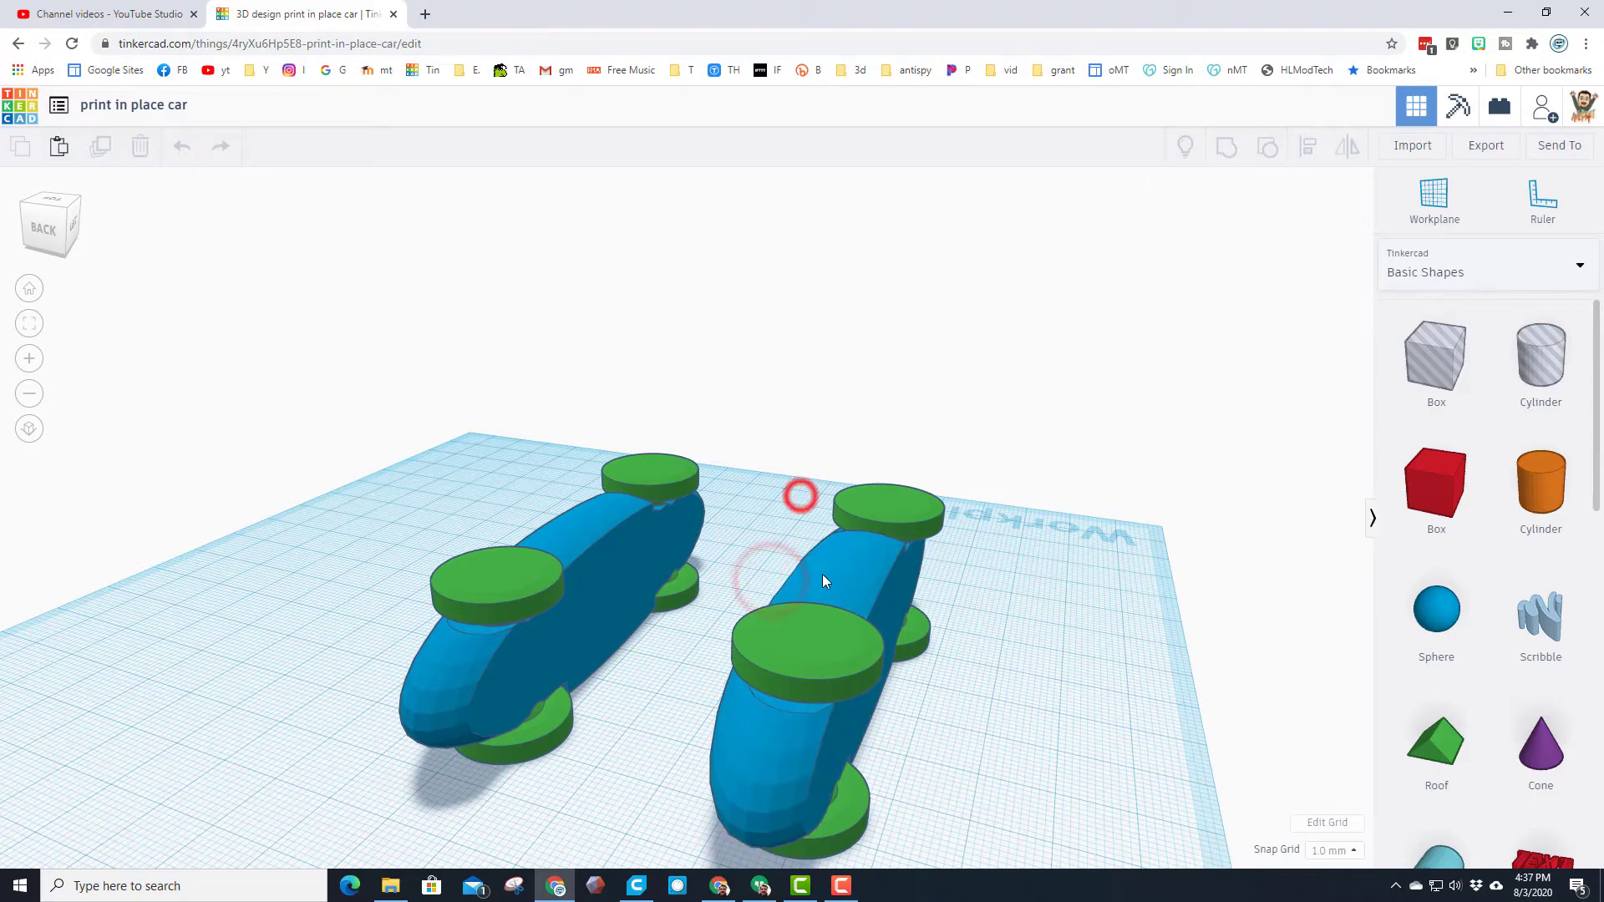
click(849, 579)
scroll(957, 588, down, 3)
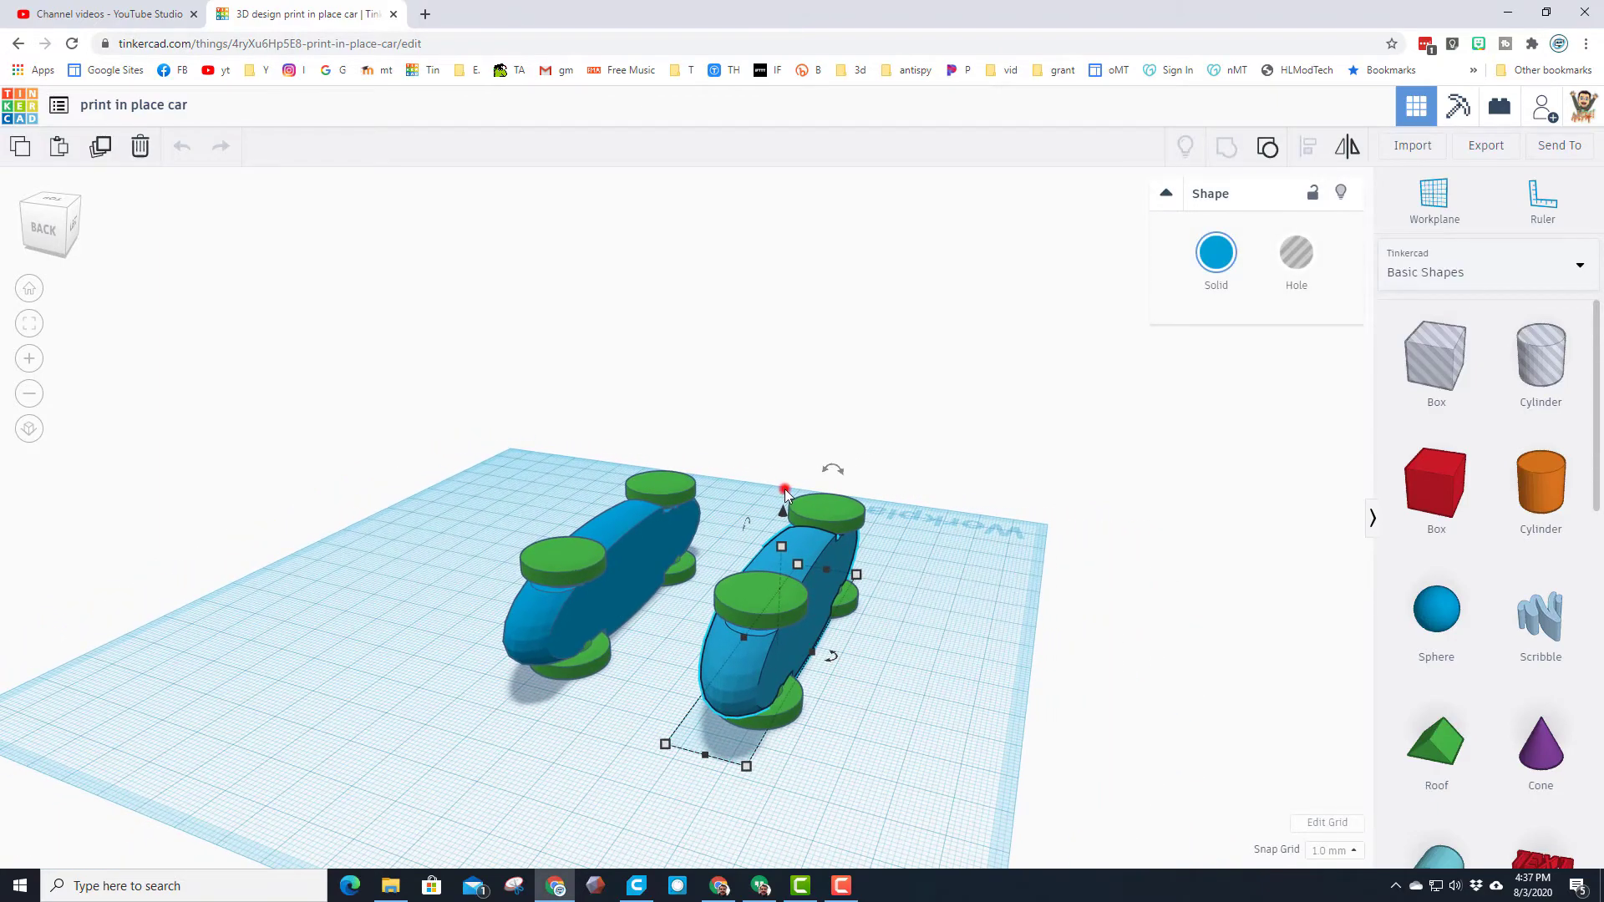
drag(785, 491, 846, 689)
key(Delete)
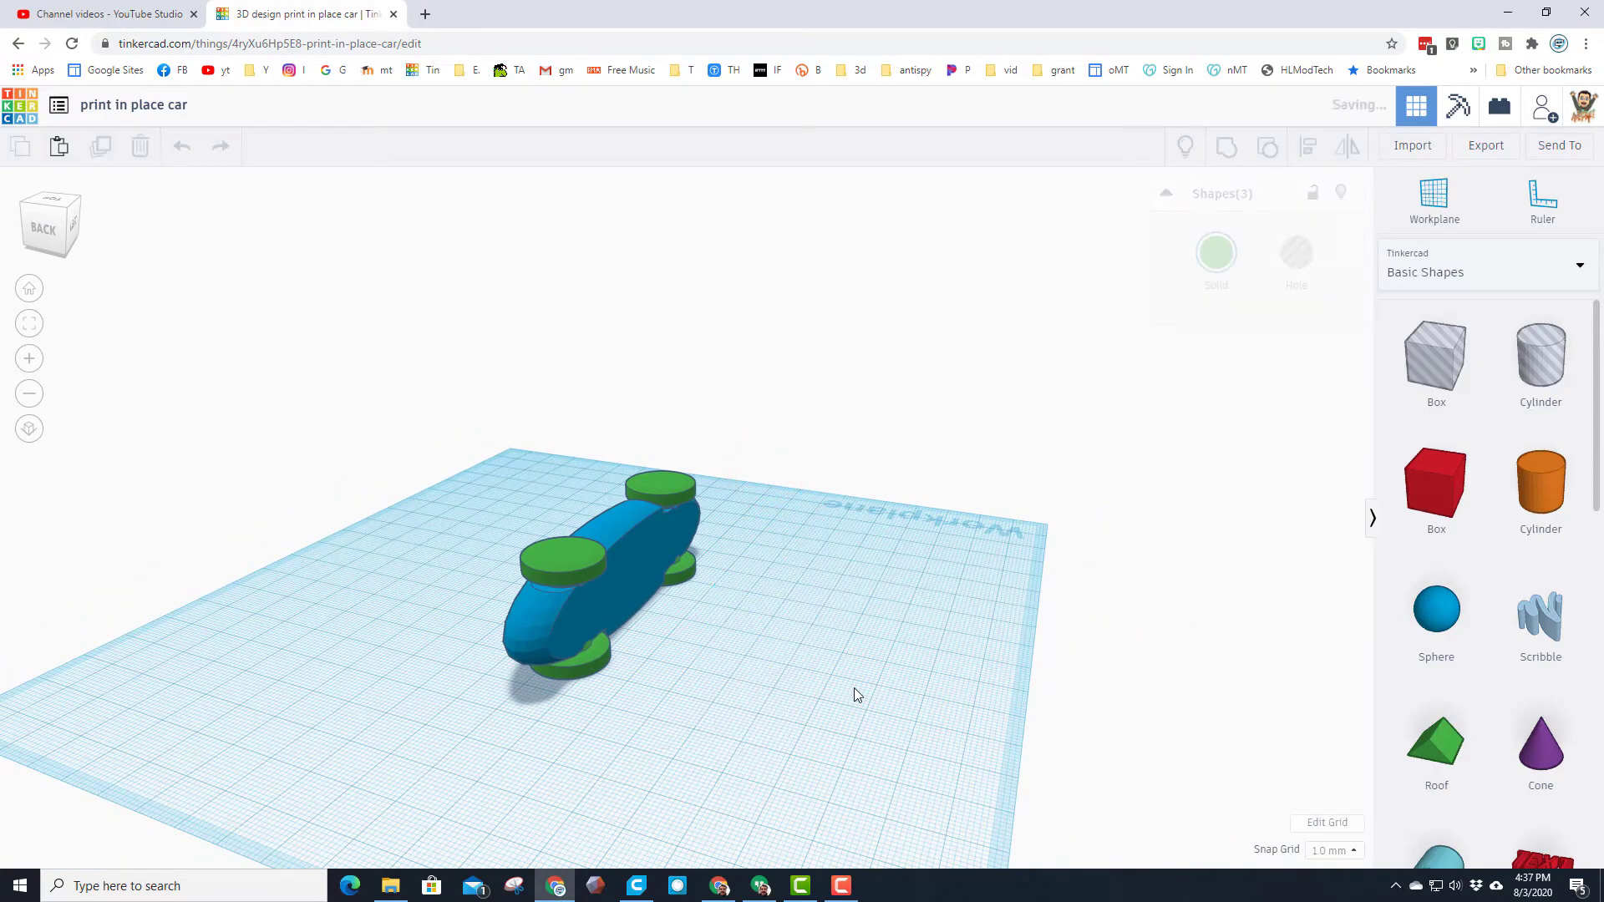
right_drag(854, 695, 634, 680)
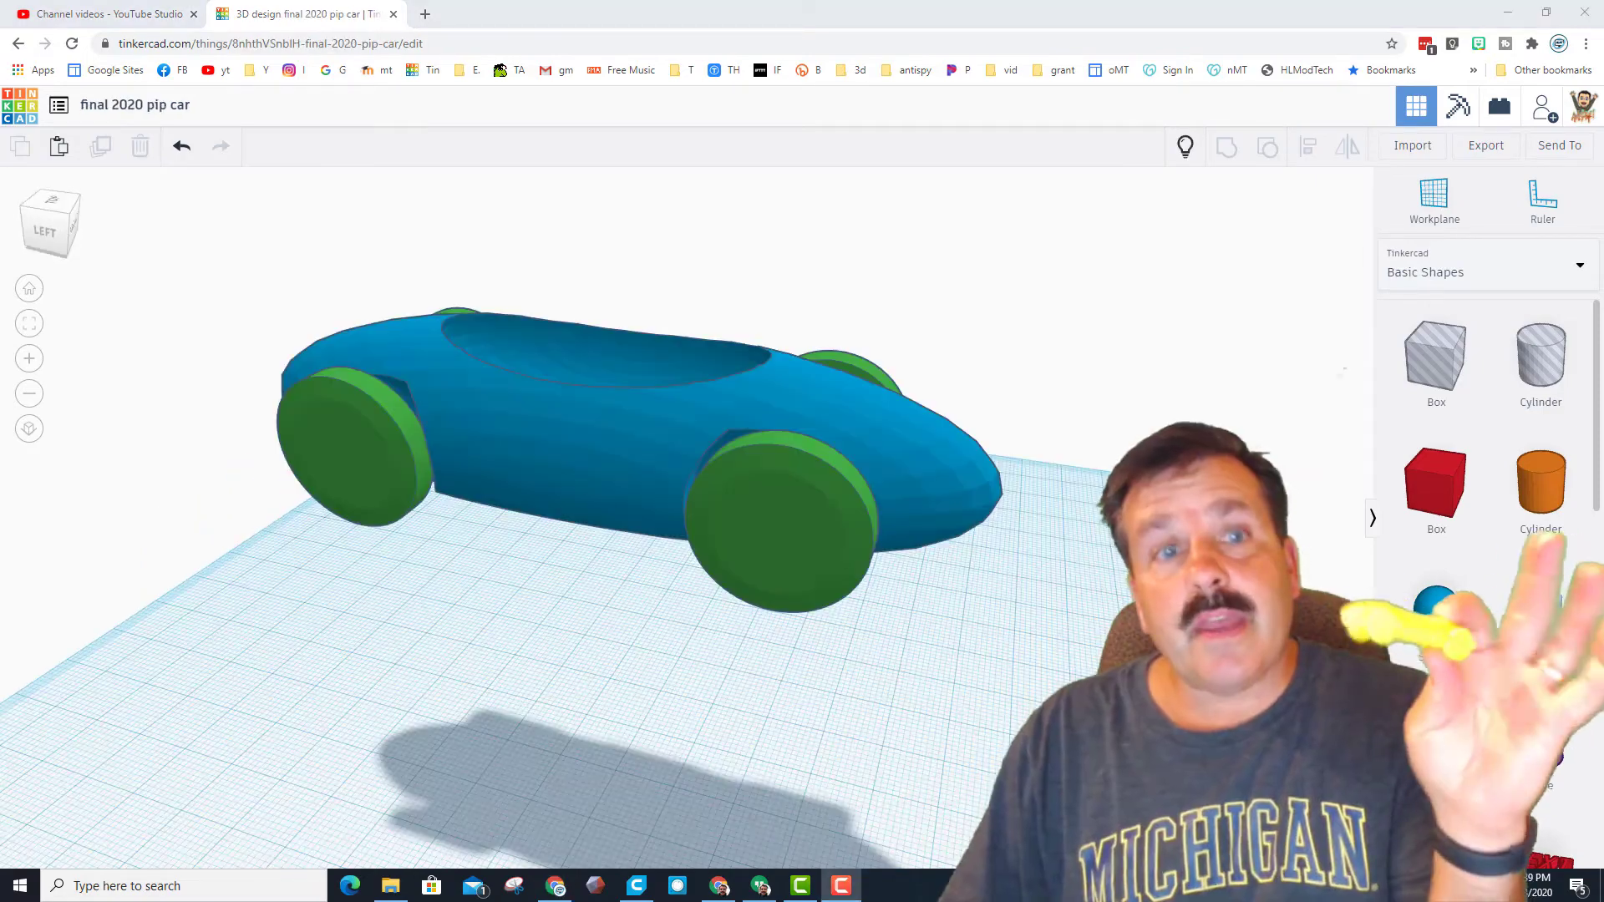